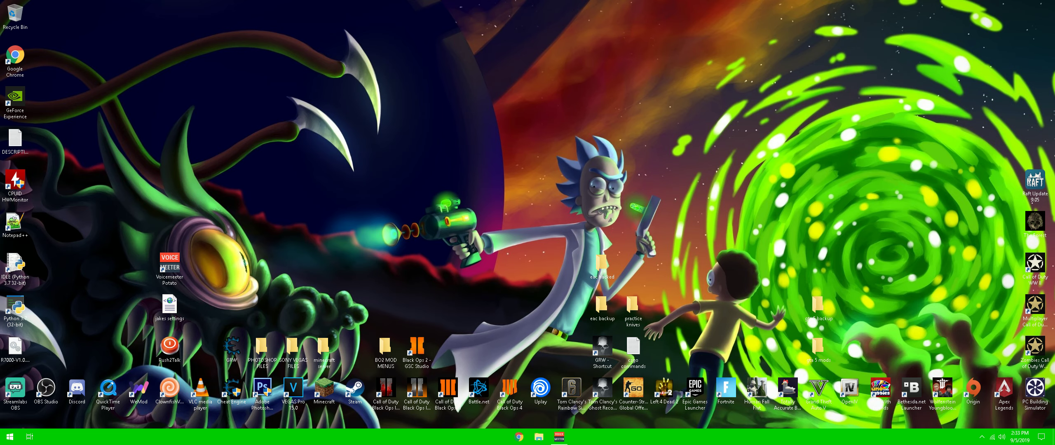
pyautogui.click(560, 437)
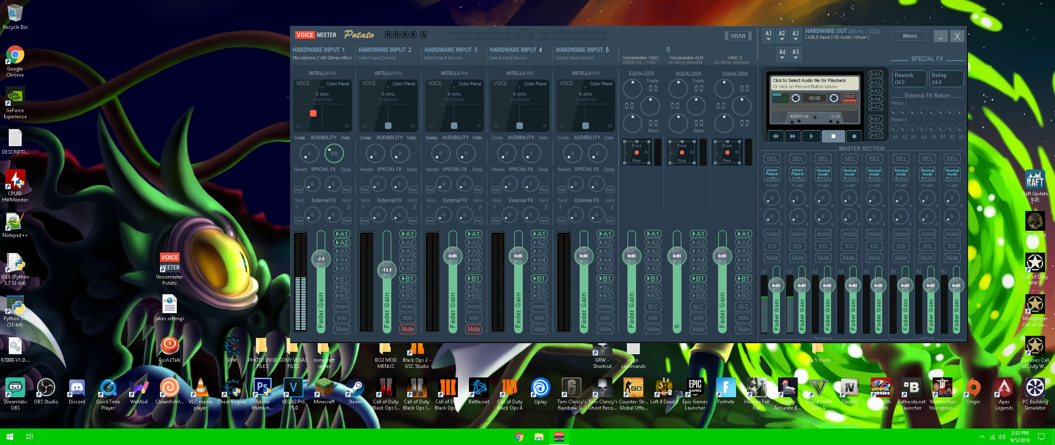
pyautogui.click(559, 437)
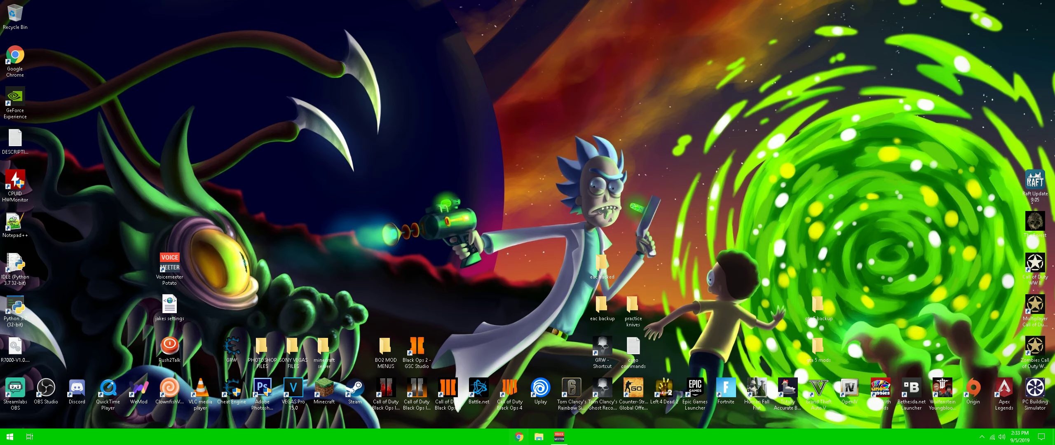
# Step: In Chrome, search the web for "virtual cable" and view the VB-Audio Virtual Audio Cable download page, then close the browser
pyautogui.click(519, 437)
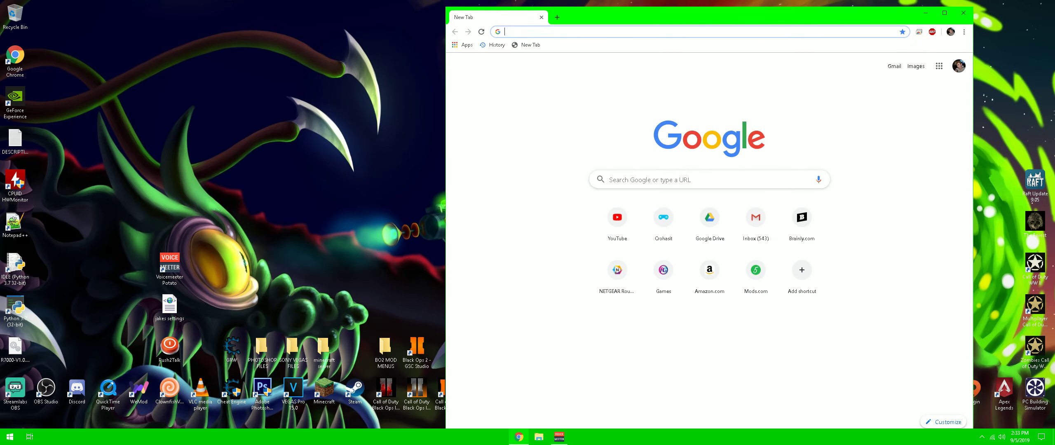
pyautogui.write('VIRTU')
pyautogui.press('Return')
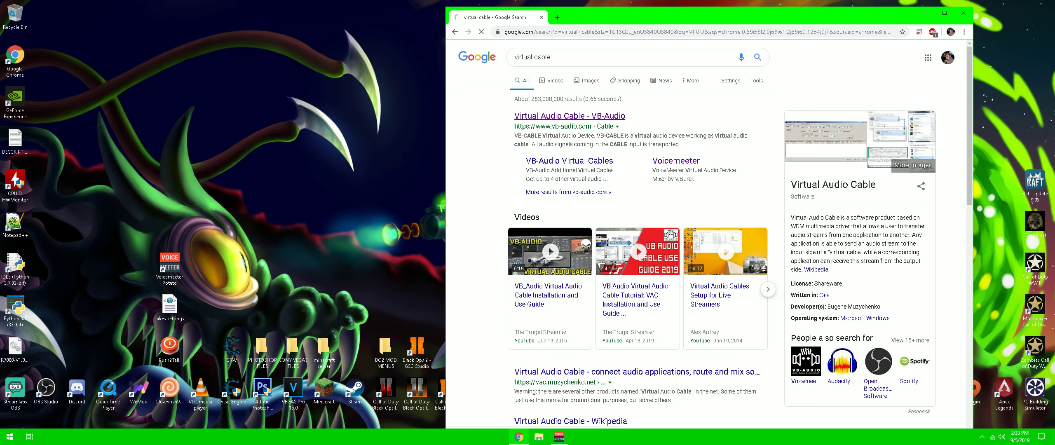
pyautogui.scroll(-1, 706, 234)
pyautogui.scroll(1, 706, 234)
pyautogui.scroll(-1, 705, 234)
pyautogui.scroll(1, 705, 234)
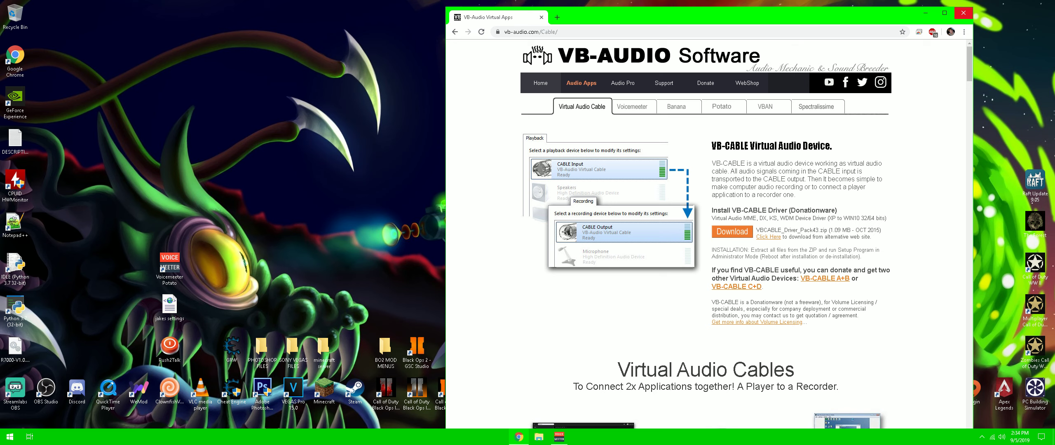
pyautogui.click(963, 13)
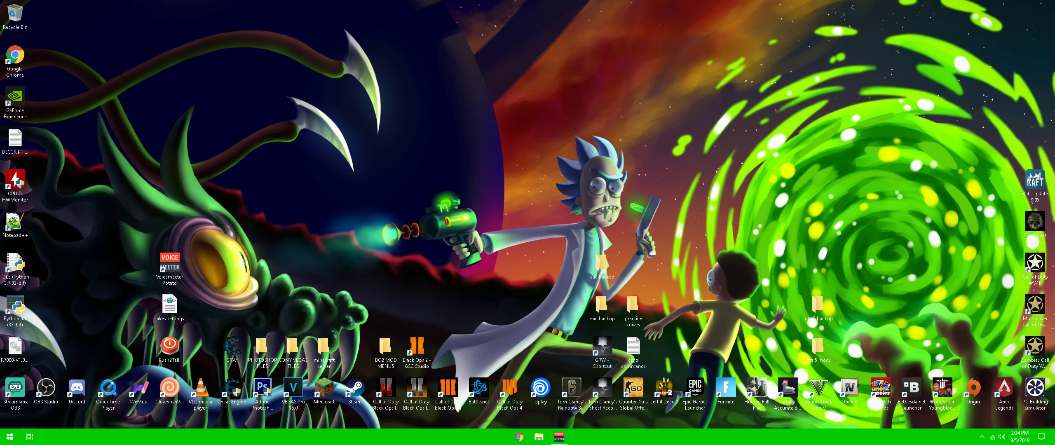
# Step: Bring up Voicemeeter Potato and set Hardware Input 1 to the MME: Microphone (Yeti Stereo Microph) device
pyautogui.click(559, 437)
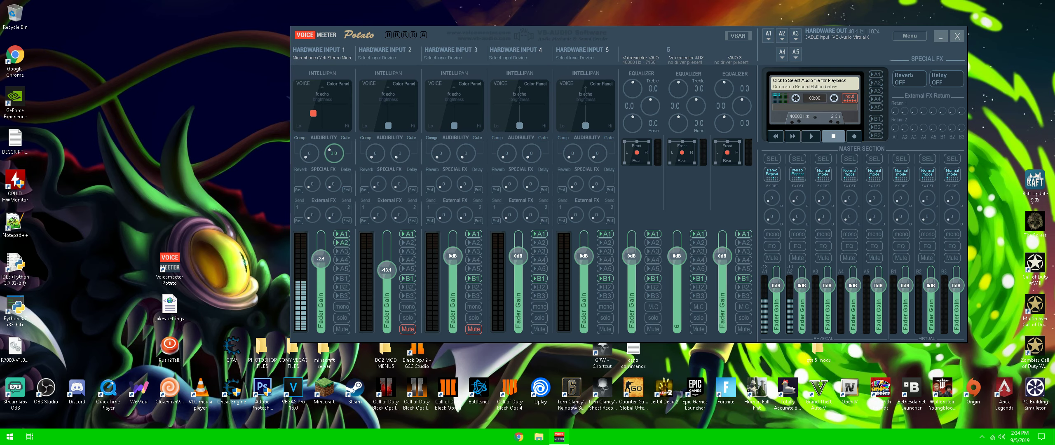
pyautogui.moveTo(659, 35); pyautogui.dragTo(637, 38)
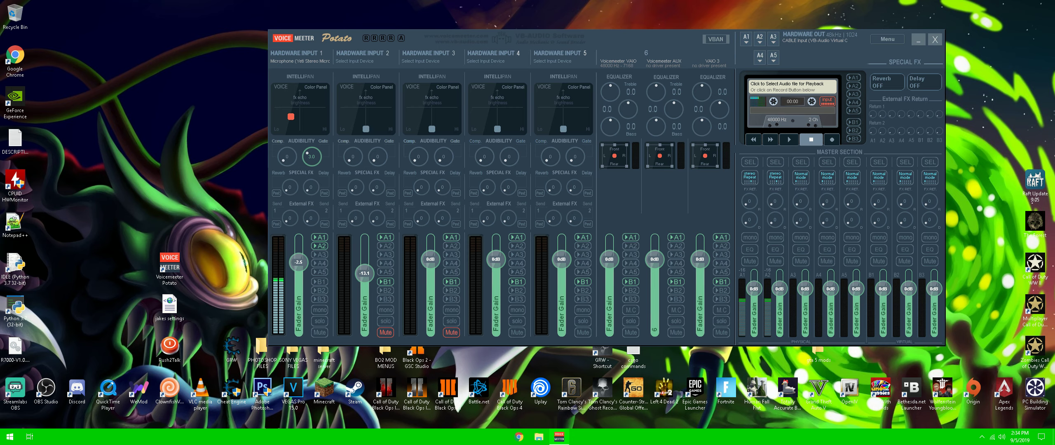
pyautogui.click(300, 61)
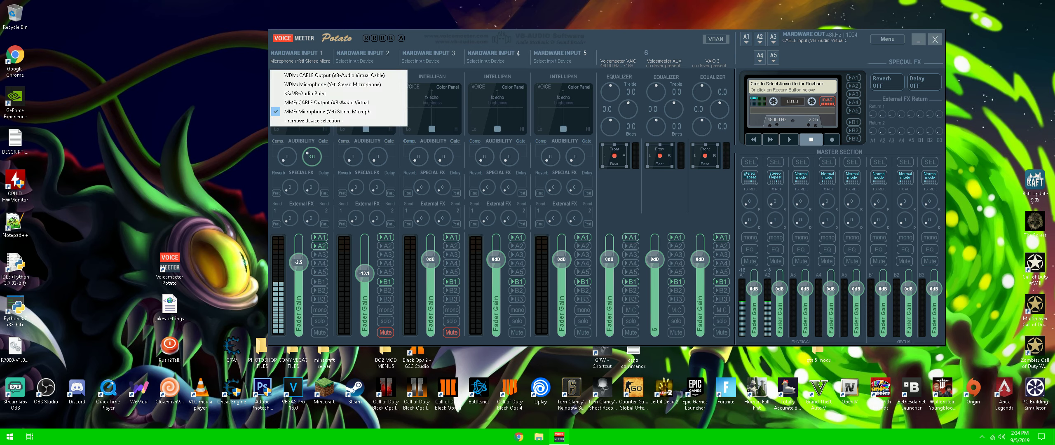
pyautogui.click(325, 111)
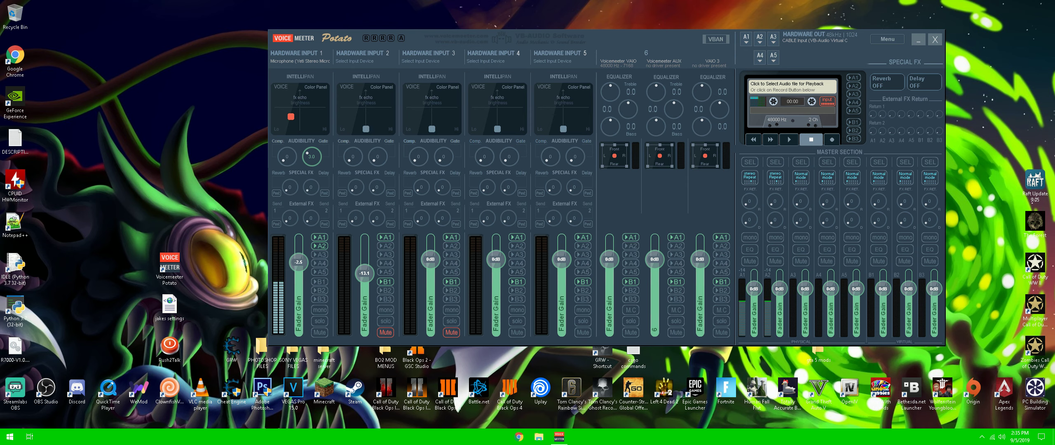
# Step: Check the device choices for hardware output A1 and examine the sample rates and buffers in Voicemeeter's System Settings
pyautogui.click(746, 40)
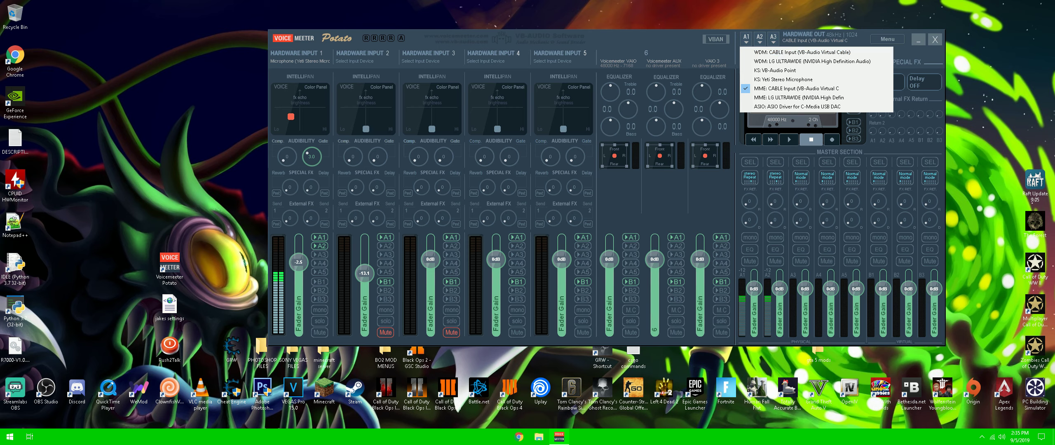
pyautogui.press('Escape')
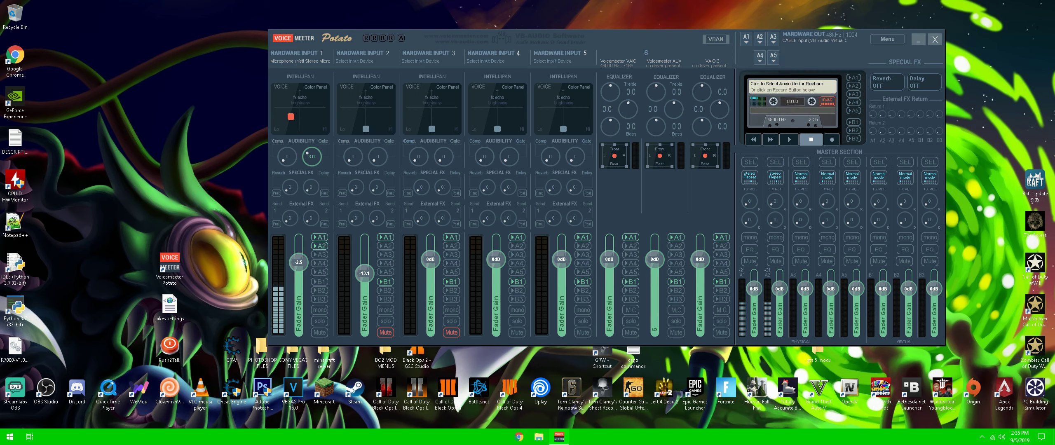
pyautogui.click(888, 39)
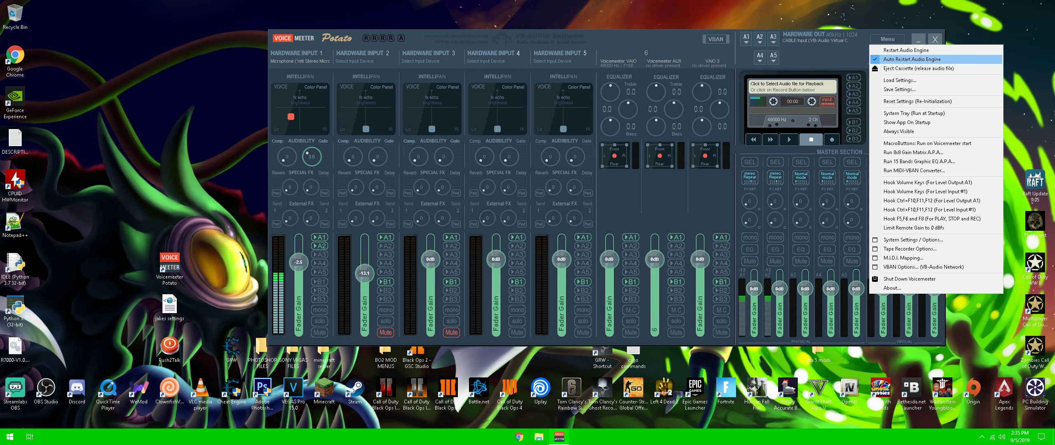
pyautogui.click(912, 239)
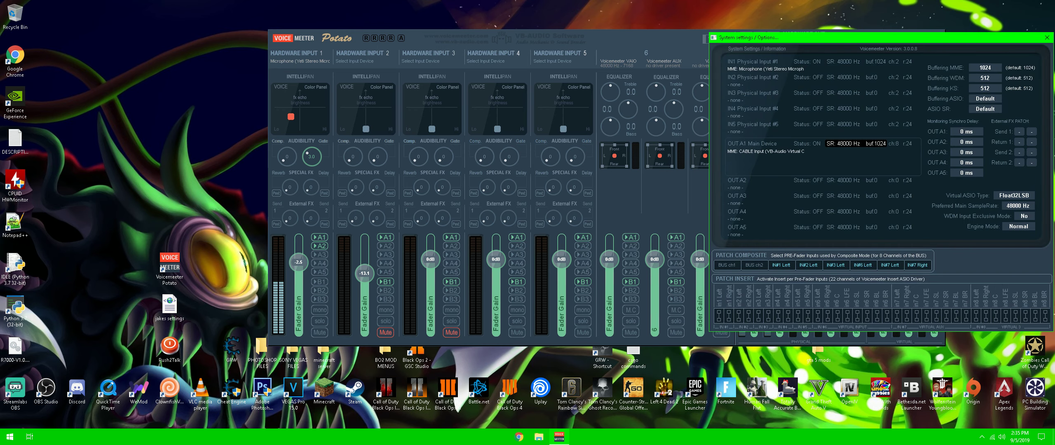
pyautogui.moveTo(878, 38); pyautogui.dragTo(668, 26)
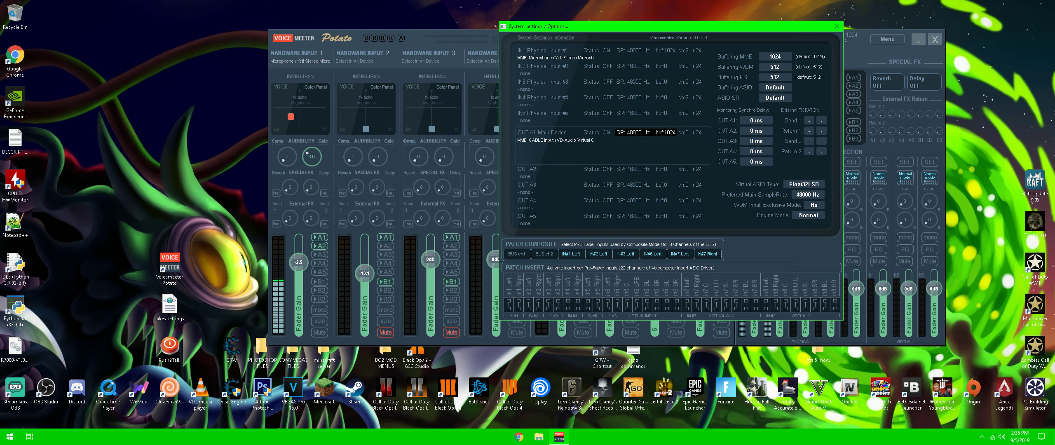
pyautogui.click(837, 26)
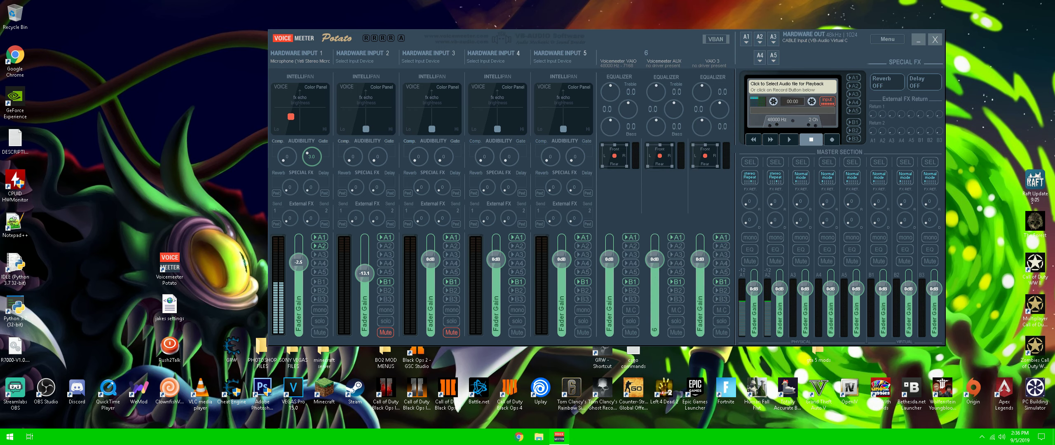
pyautogui.click(918, 40)
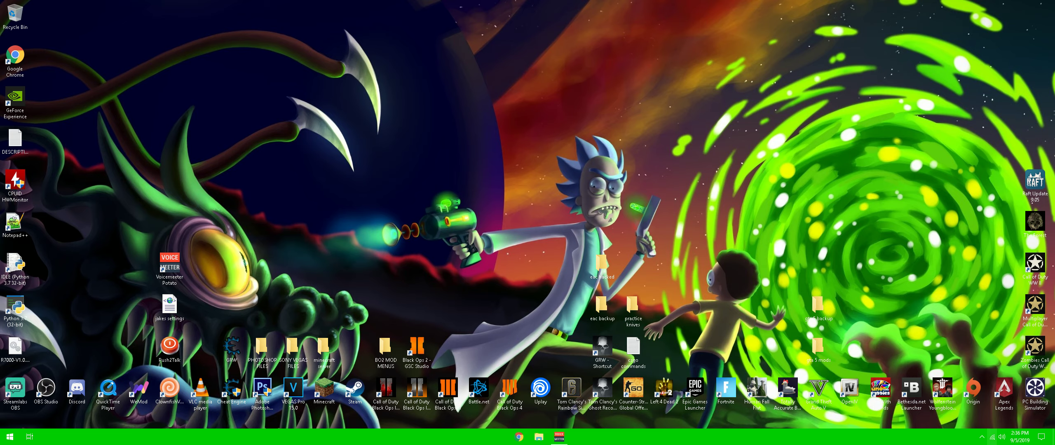
# Step: Return to Voicemeeter and review which device is assigned to hardware output A1, leaving the selection as is
pyautogui.rightClick(1002, 437)
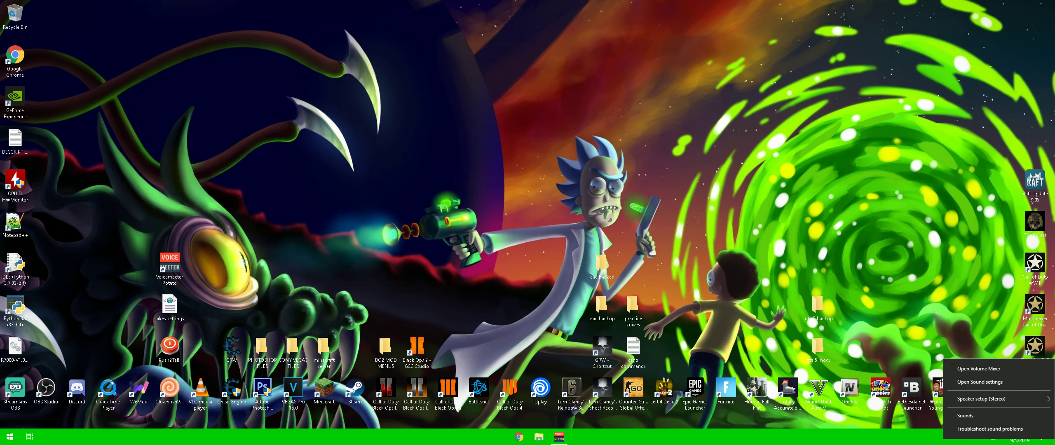
pyautogui.click(559, 437)
pyautogui.click(746, 39)
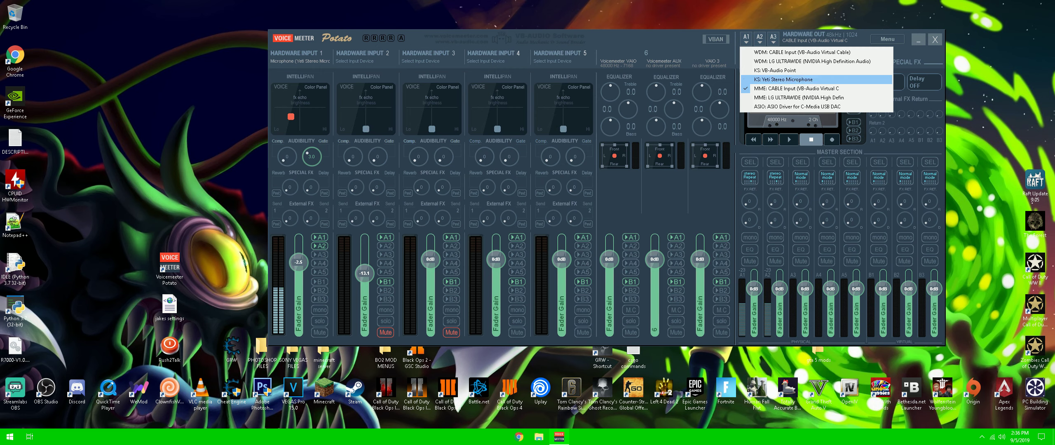
pyautogui.click(804, 17)
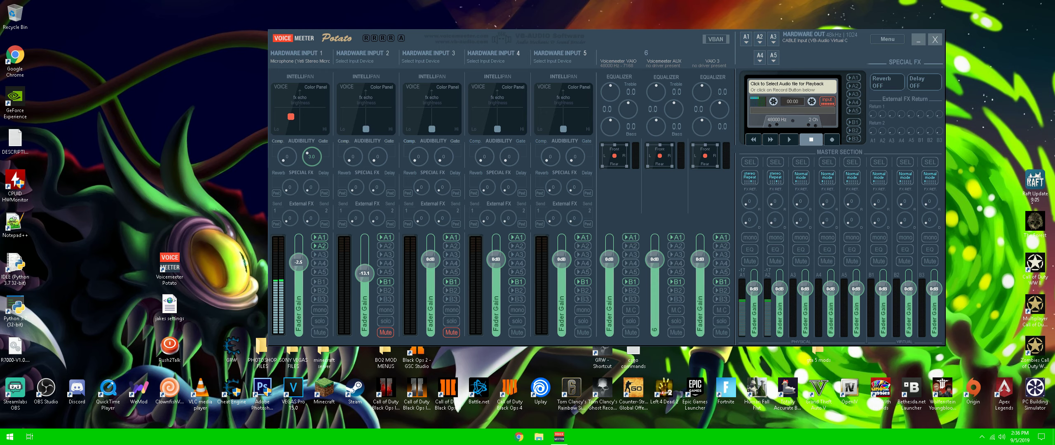
pyautogui.press('super+d')
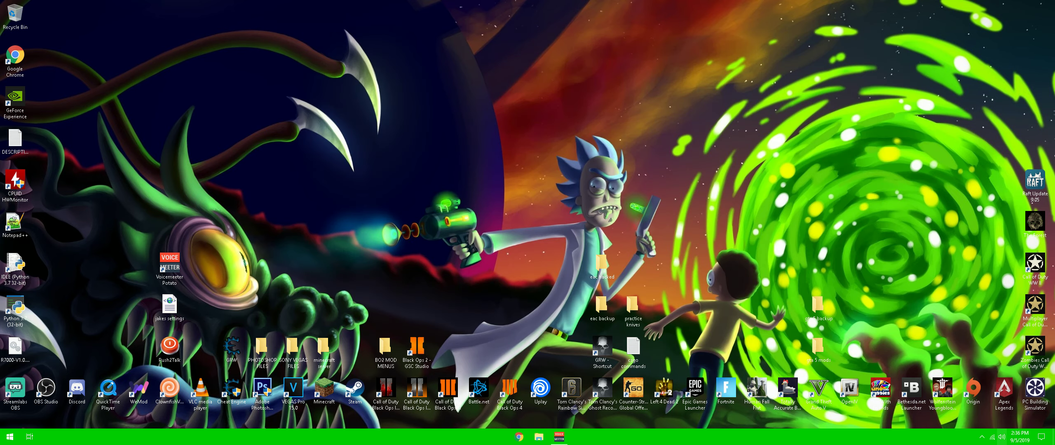
# Step: Open the Windows Sound settings, examine the chosen output and input devices, and close the window
pyautogui.rightClick(1002, 437)
pyautogui.click(985, 379)
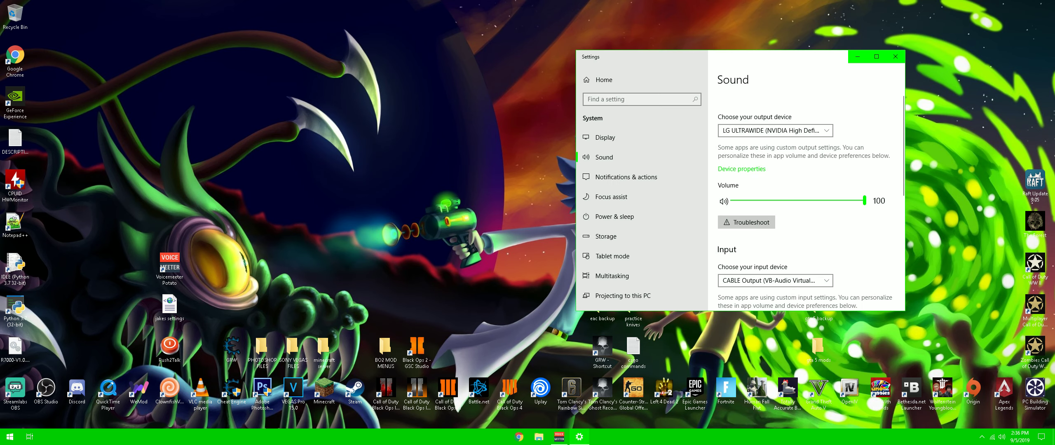
pyautogui.scroll(-2, 803, 204)
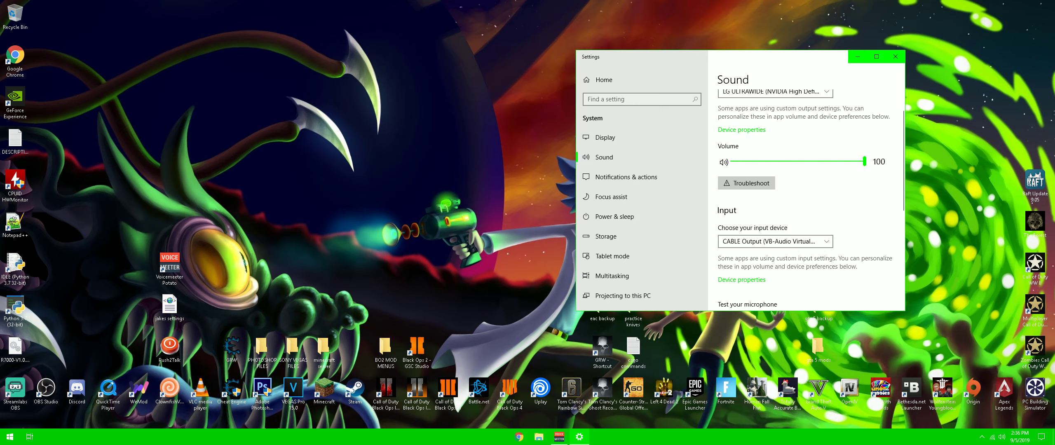
pyautogui.scroll(1, 804, 200)
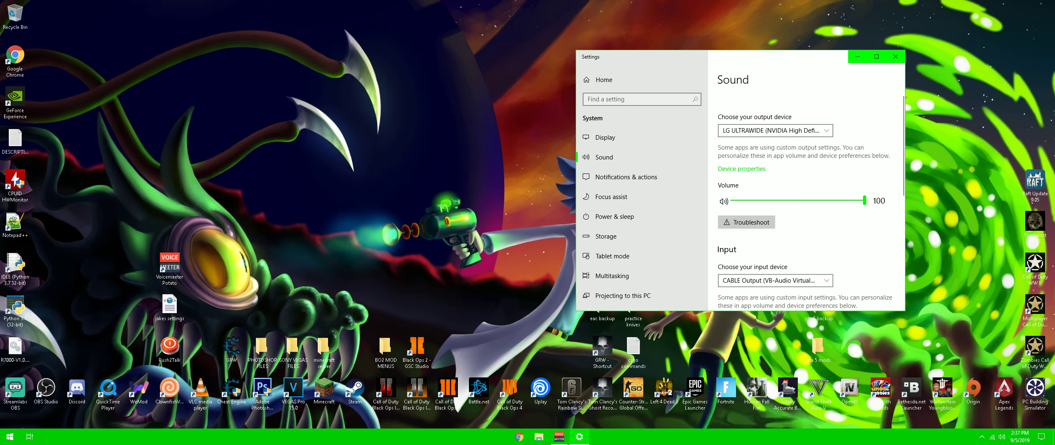
pyautogui.scroll(-2, 805, 201)
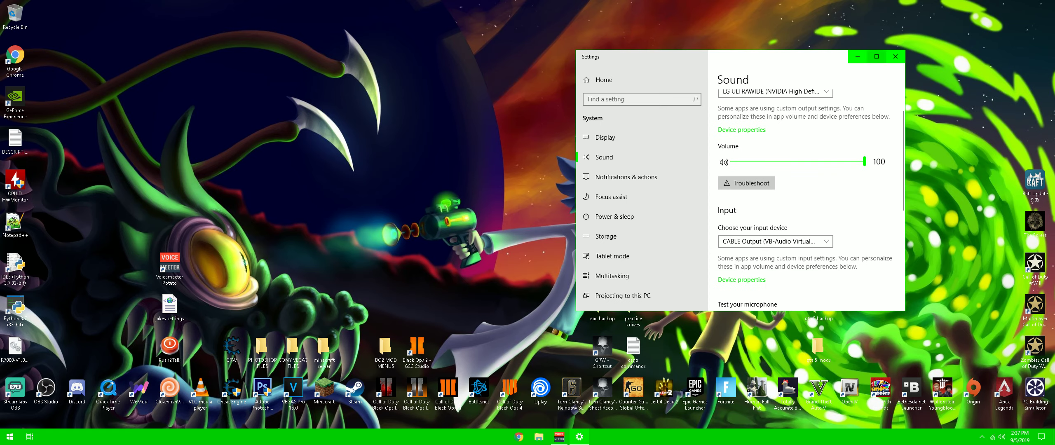
pyautogui.click(895, 56)
# Step: Open the GeForce Experience overlay's audio settings, check the microphone source, and close the overlay
pyautogui.rightClick(1002, 437)
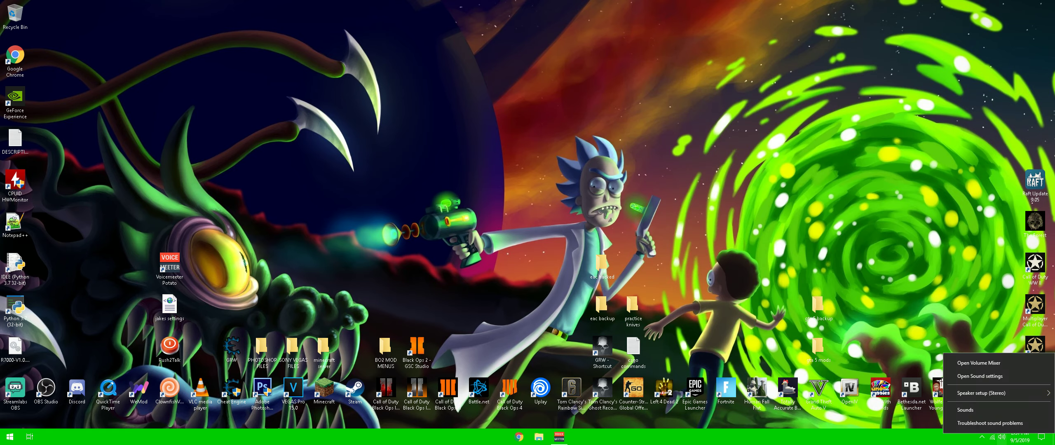
pyautogui.click(998, 410)
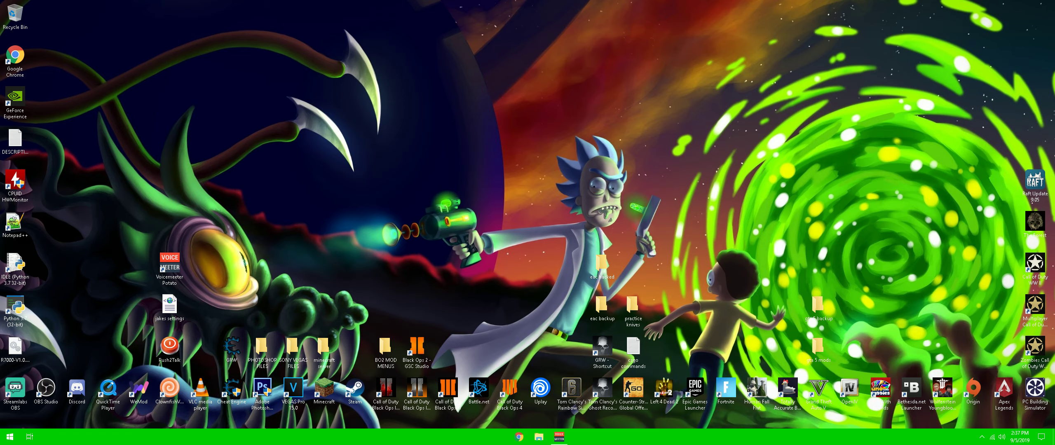
pyautogui.hotkey('alt', 'z')
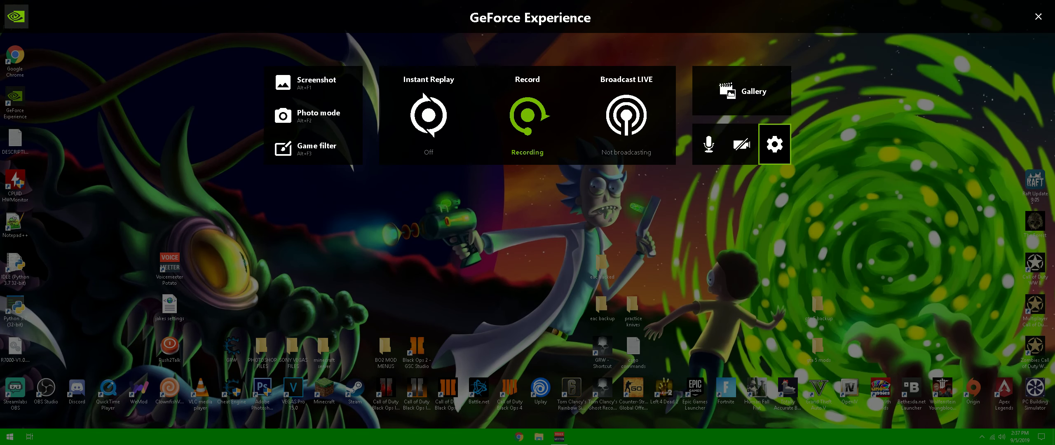
pyautogui.click(775, 145)
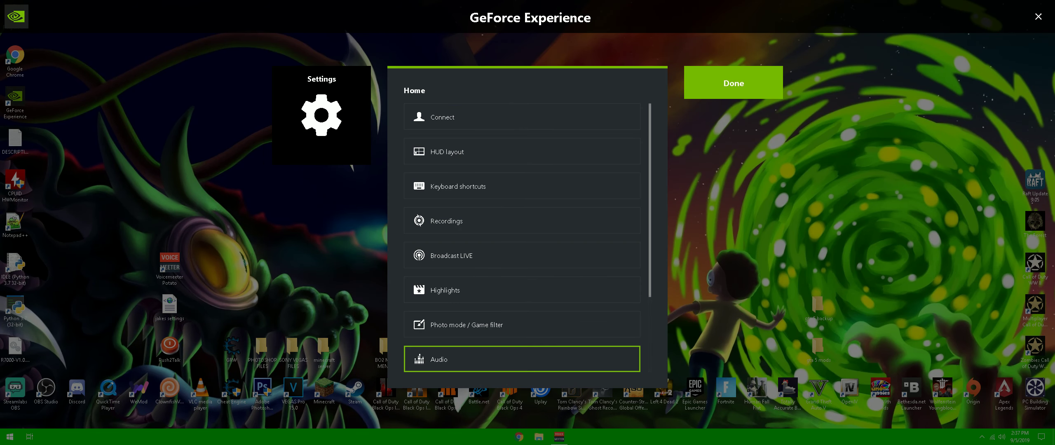
pyautogui.press('Return')
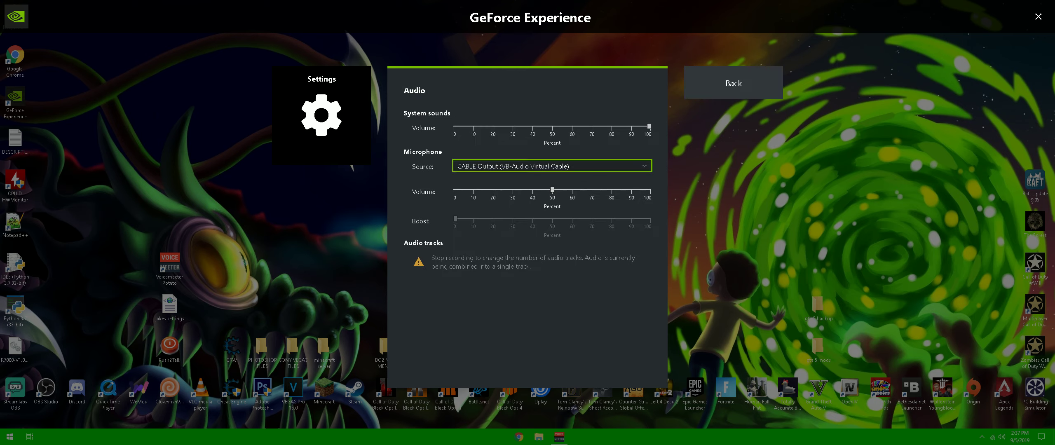
pyautogui.press('Escape')
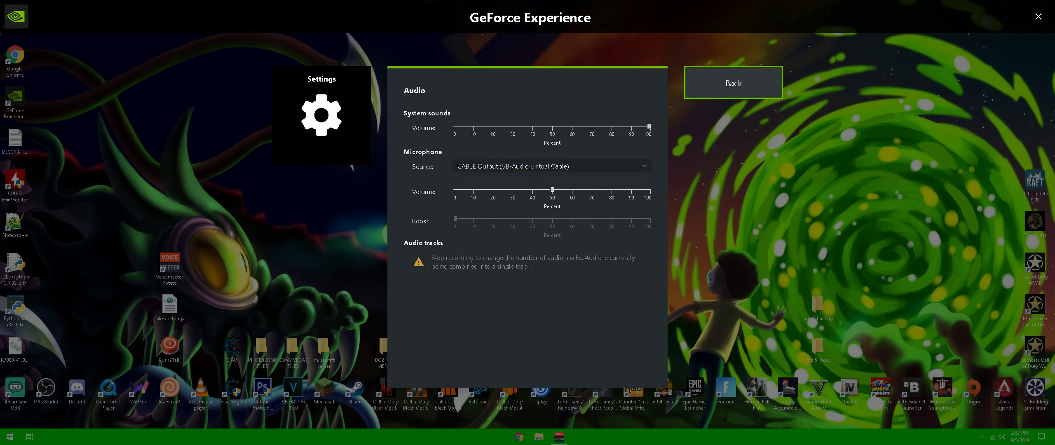
pyautogui.click(1039, 17)
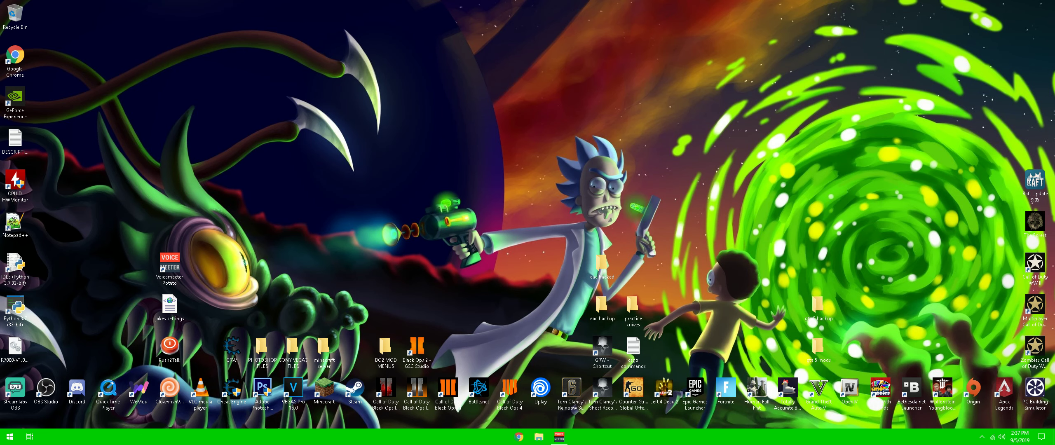
# Step: Open the classic Windows Sound dialog and review the list of recording devices down to the Yeti microphone
pyautogui.rightClick(1002, 437)
pyautogui.click(995, 409)
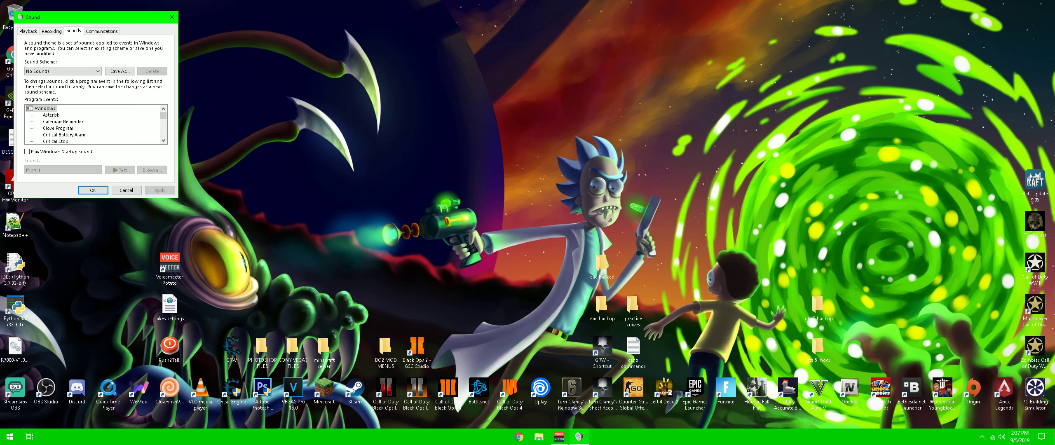
pyautogui.moveTo(57, 18); pyautogui.dragTo(643, 70)
pyautogui.click(637, 82)
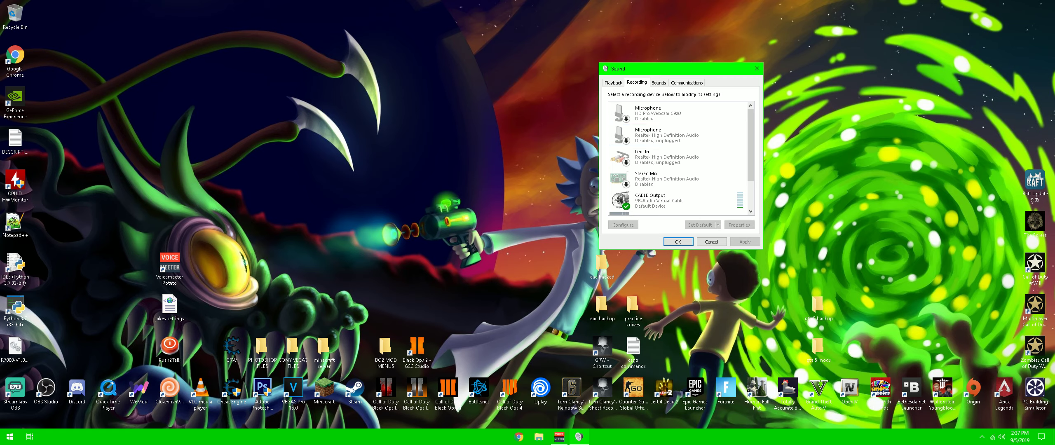
pyautogui.moveTo(751, 144); pyautogui.dragTo(751, 148)
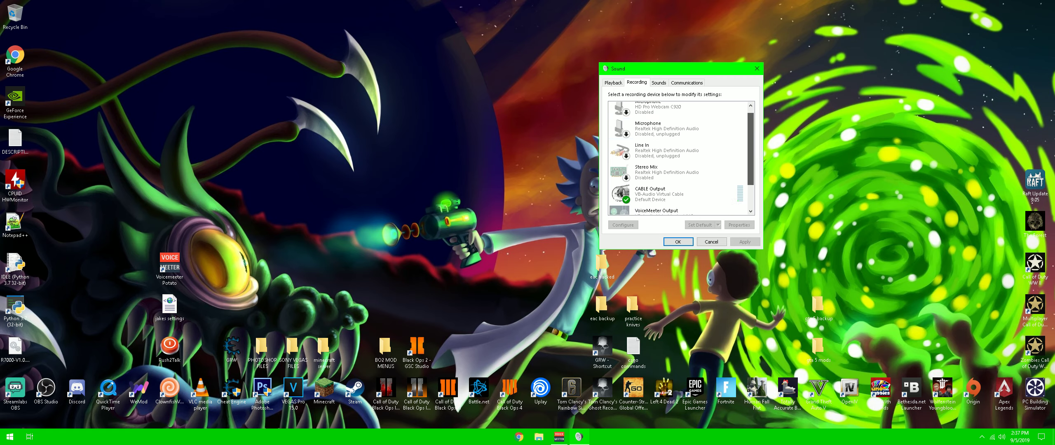
pyautogui.moveTo(751, 149); pyautogui.dragTo(751, 171)
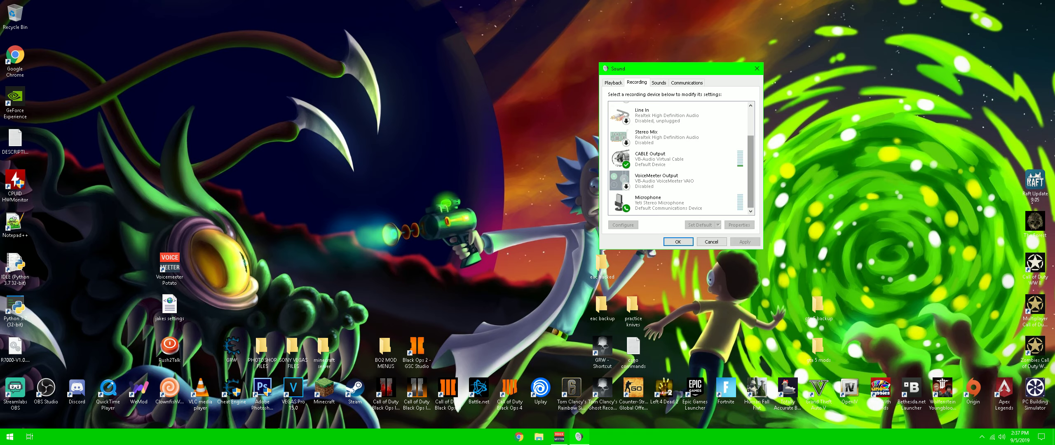
# Step: Examine the Yeti Stereo Microphone's recording level and default format in its properties, and close them without changes
pyautogui.click(676, 203)
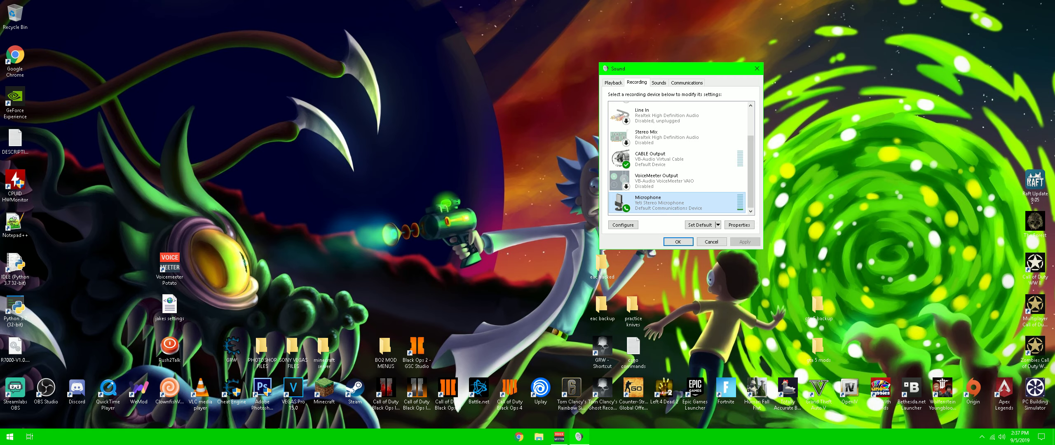
pyautogui.rightClick(701, 202)
pyautogui.click(733, 258)
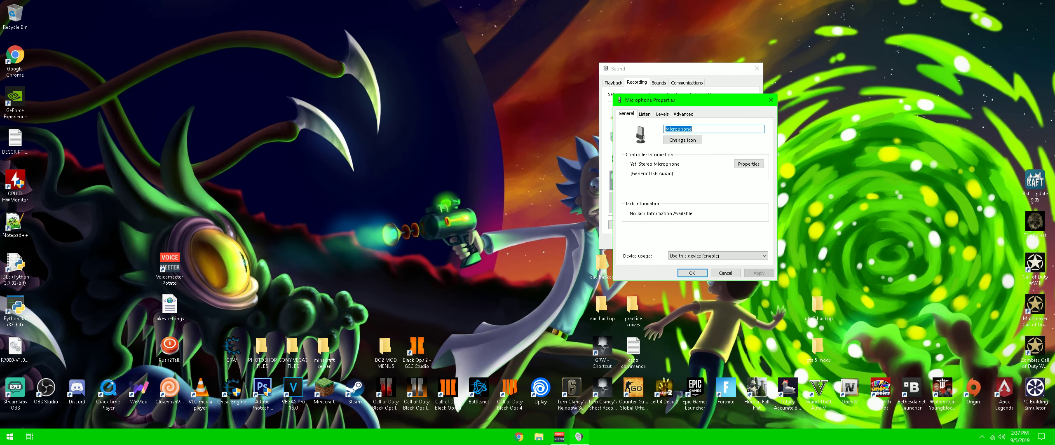
pyautogui.click(662, 114)
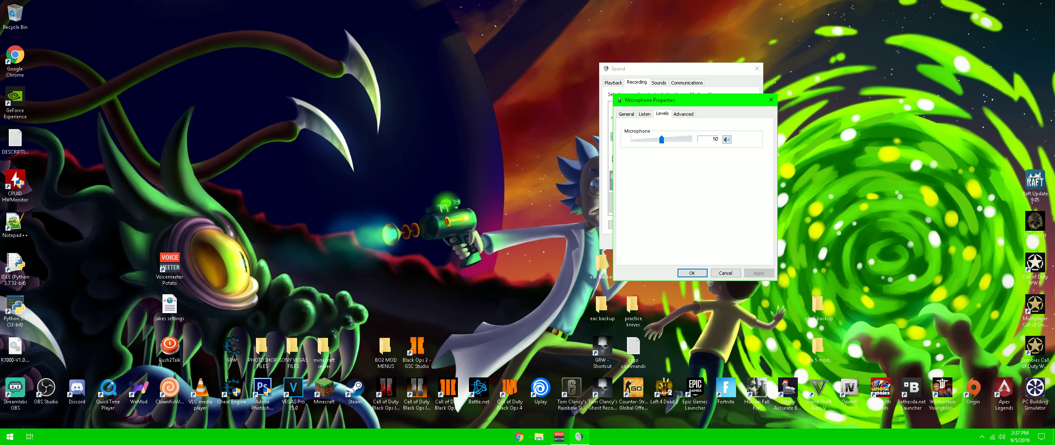
pyautogui.click(683, 114)
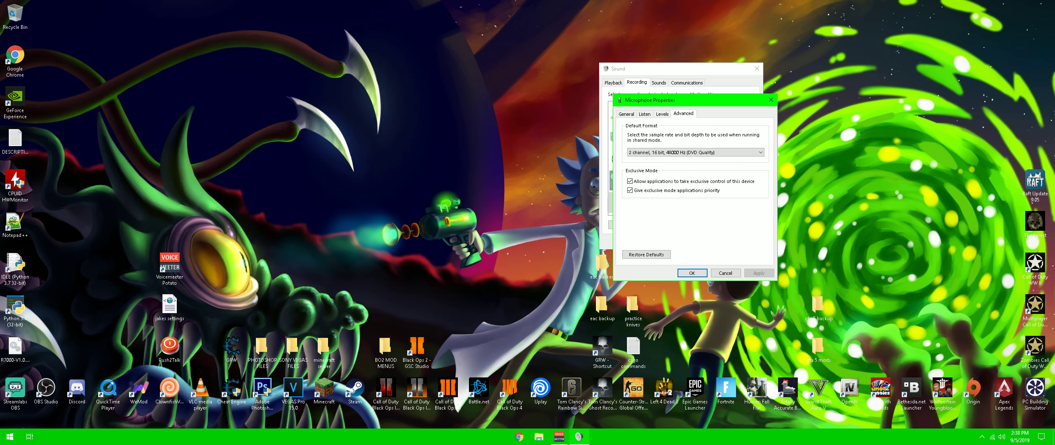
pyautogui.click(725, 273)
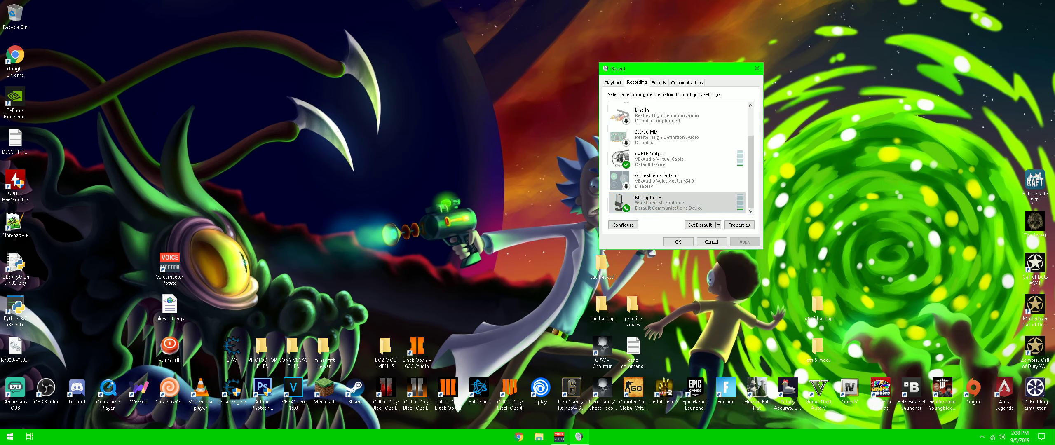
# Step: Examine CABLE Output's recording levels and default format in its properties, and close them without changes
pyautogui.click(680, 160)
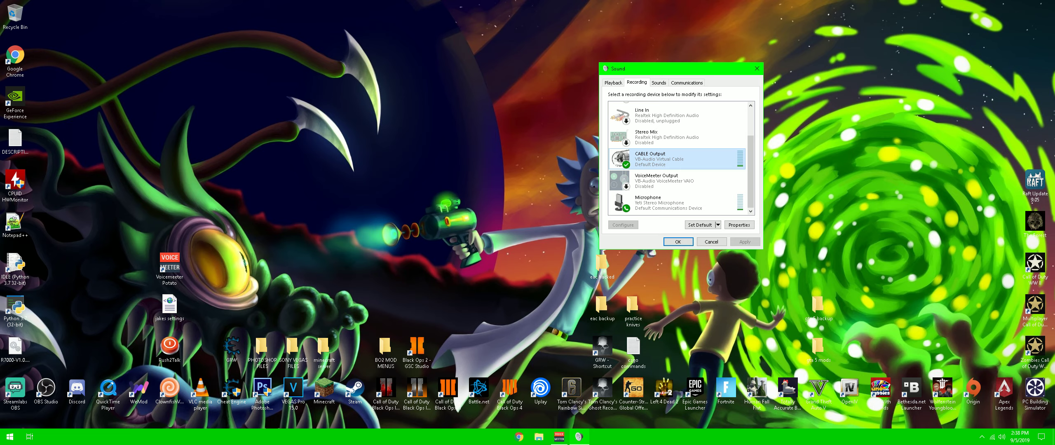
pyautogui.rightClick(684, 159)
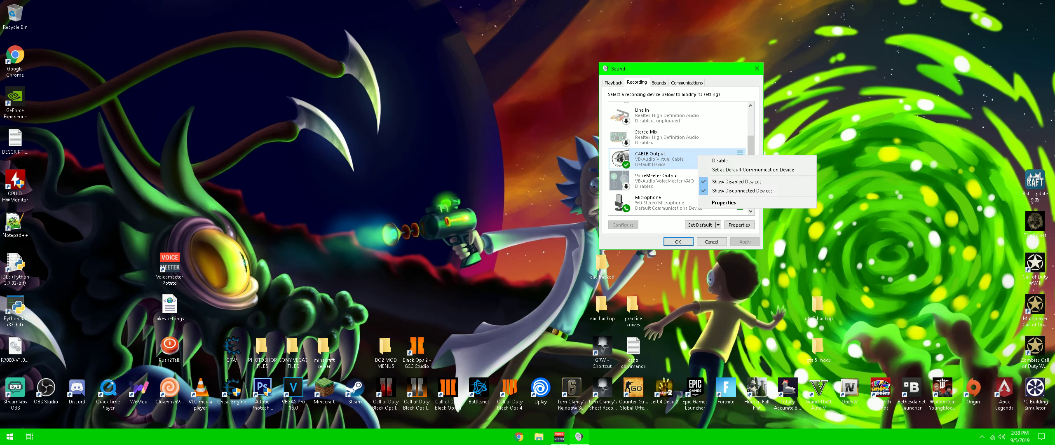
pyautogui.click(709, 203)
pyautogui.click(662, 114)
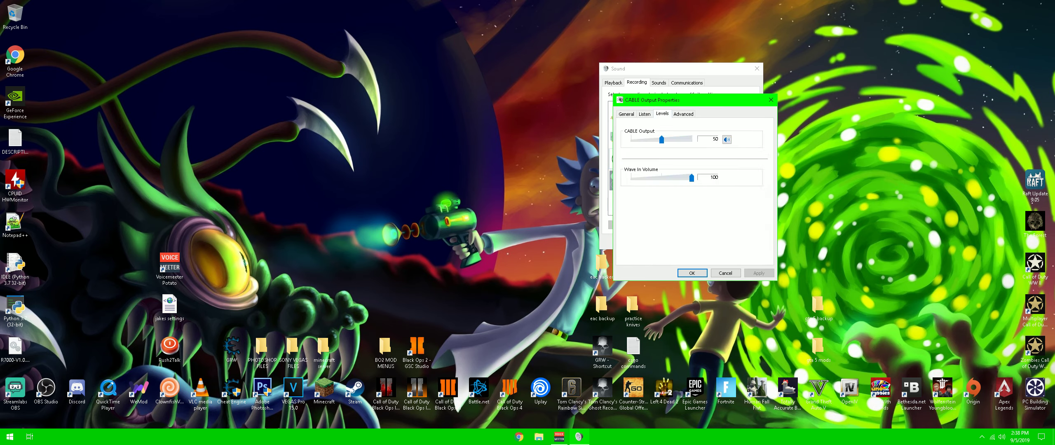
pyautogui.click(684, 114)
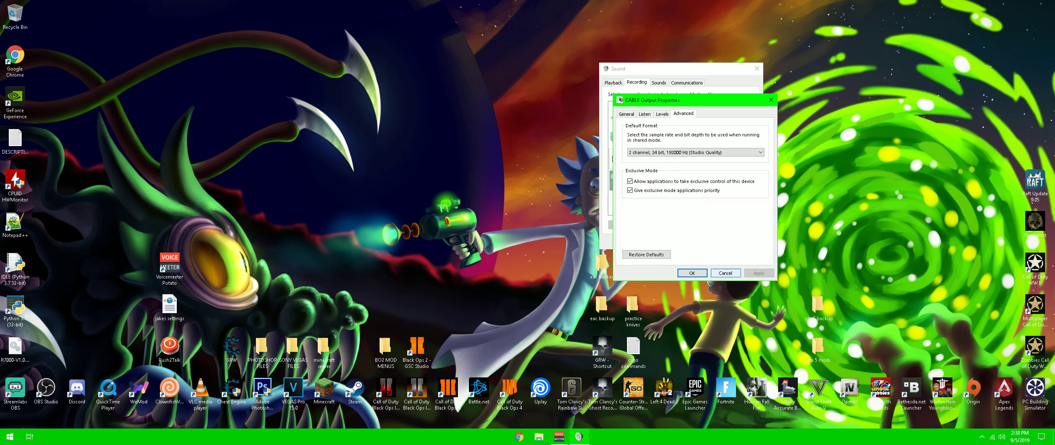
pyautogui.click(725, 273)
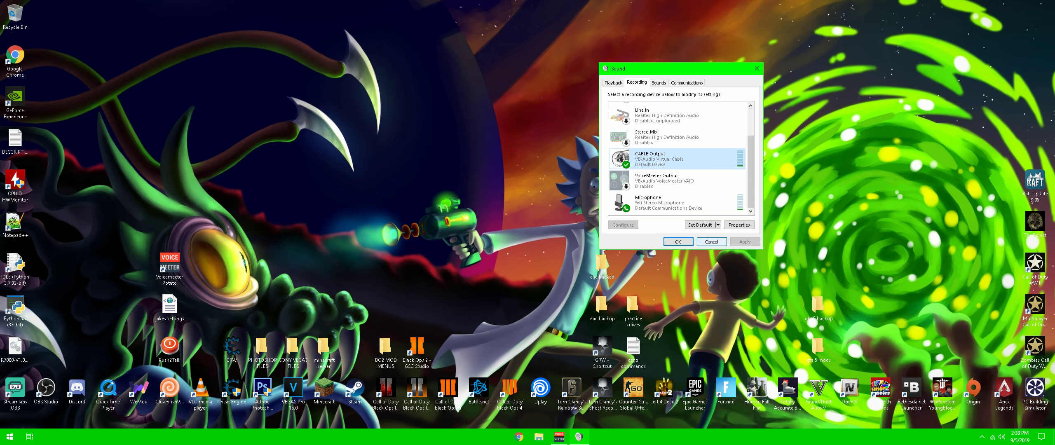
# Step: Review the playback devices, including CABLE Input and VoiceMeeter Input, compare them with the recording devices, and cancel the Sound dialog
pyautogui.click(613, 83)
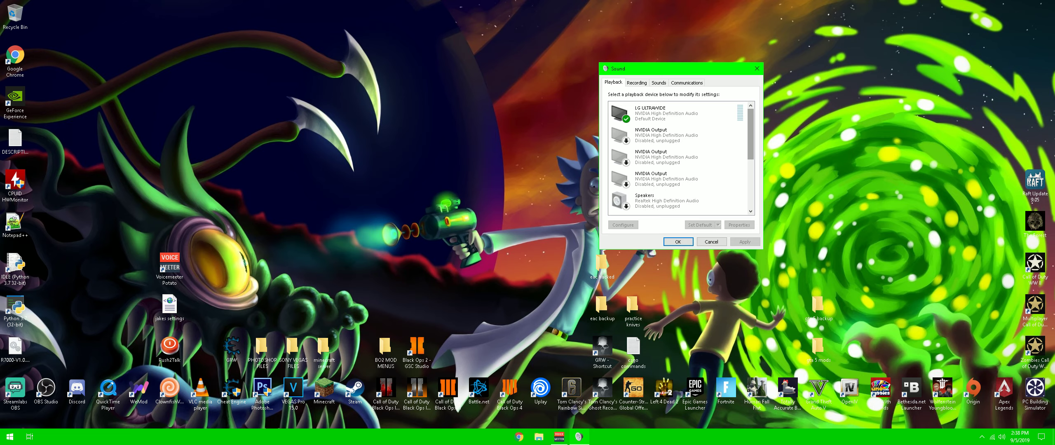
pyautogui.scroll(-10, 677, 181)
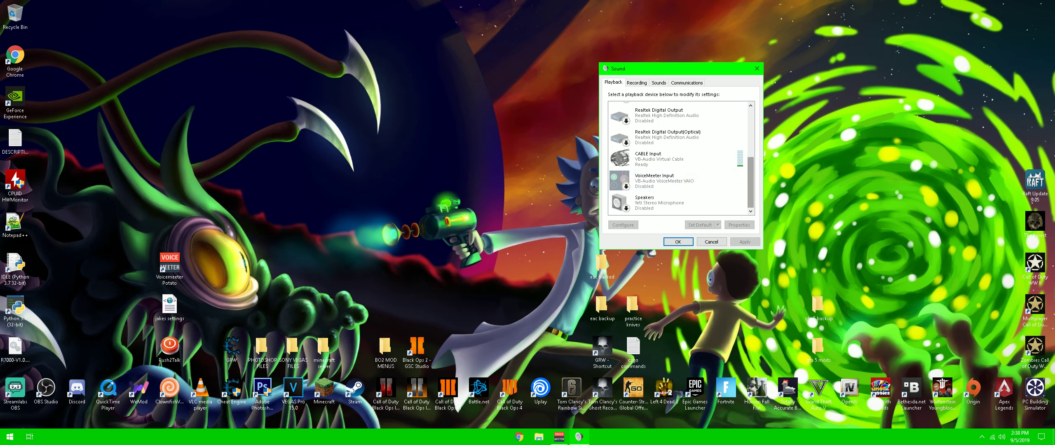
pyautogui.scroll(3, 676, 181)
pyautogui.scroll(3, 678, 159)
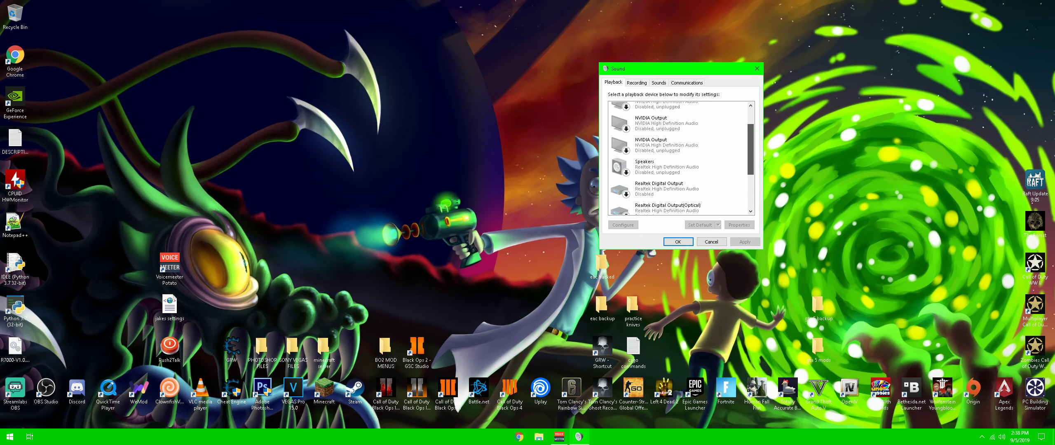
pyautogui.moveTo(751, 135); pyautogui.dragTo(751, 182)
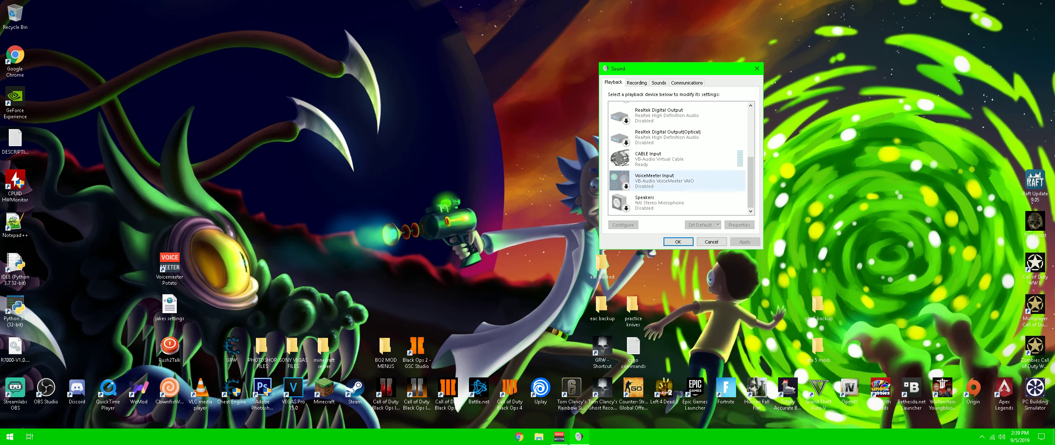
pyautogui.click(637, 82)
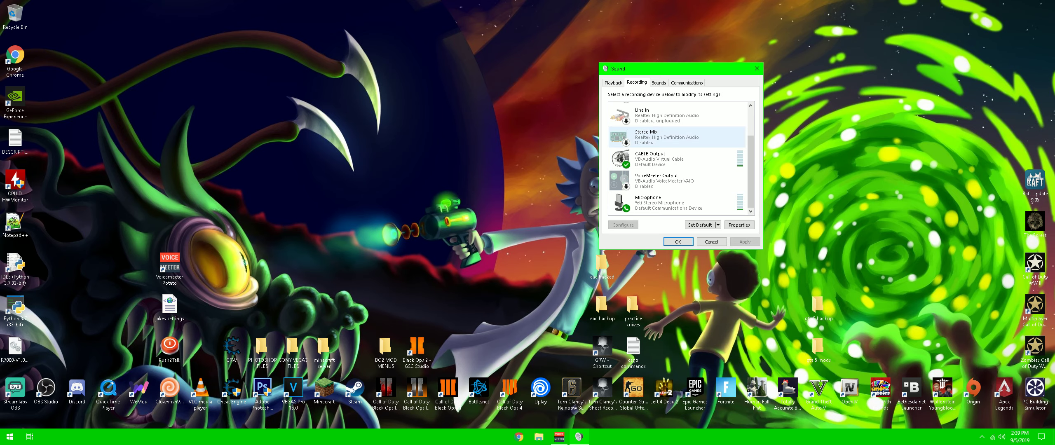
pyautogui.click(613, 83)
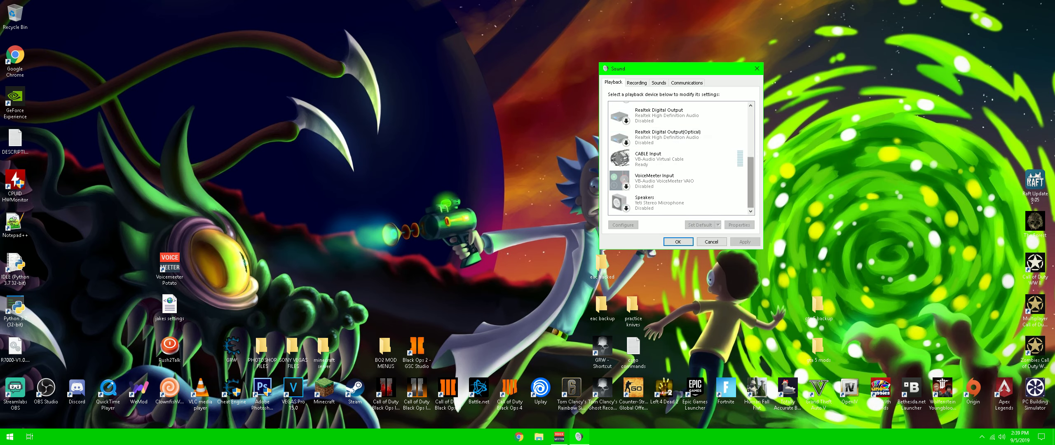
pyautogui.moveTo(750, 188); pyautogui.dragTo(751, 139)
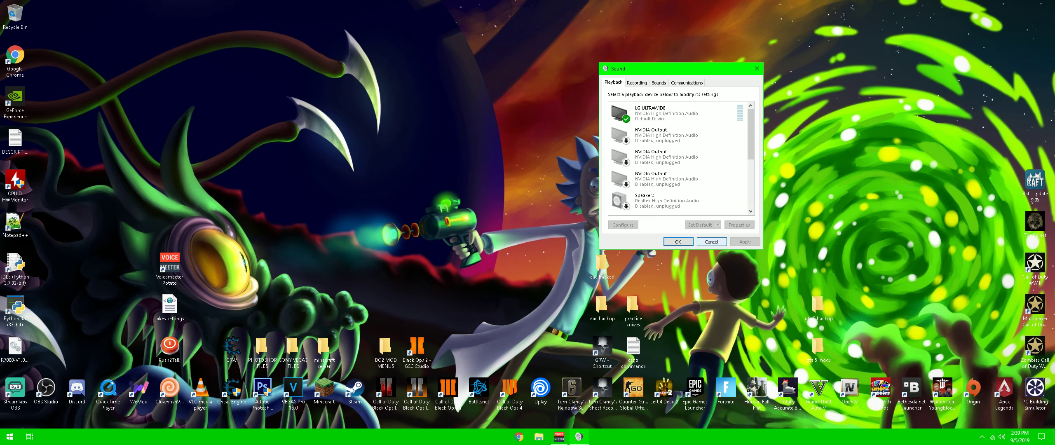
pyautogui.click(711, 242)
# Step: Bring Voicemeeter back up, open the Windows Sound settings, and check the chosen output and input devices
pyautogui.click(559, 437)
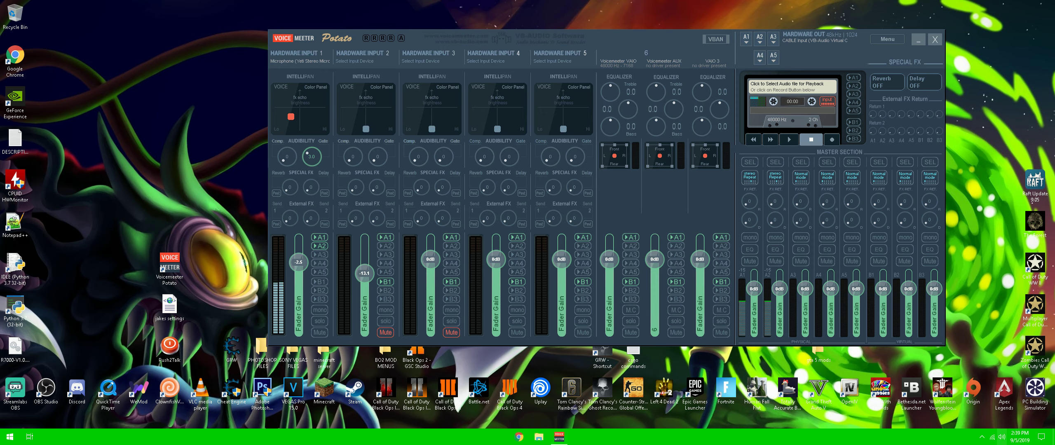
pyautogui.rightClick(1002, 437)
pyautogui.click(976, 384)
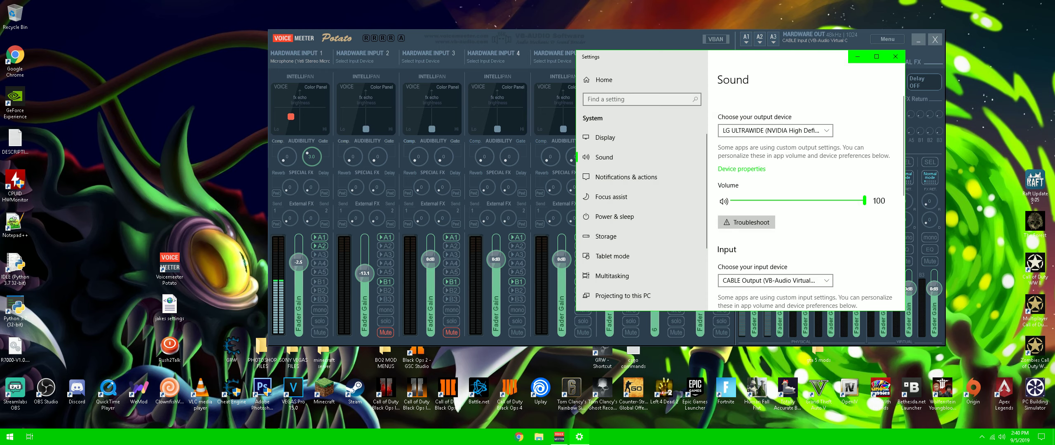
pyautogui.scroll(-1, 837, 185)
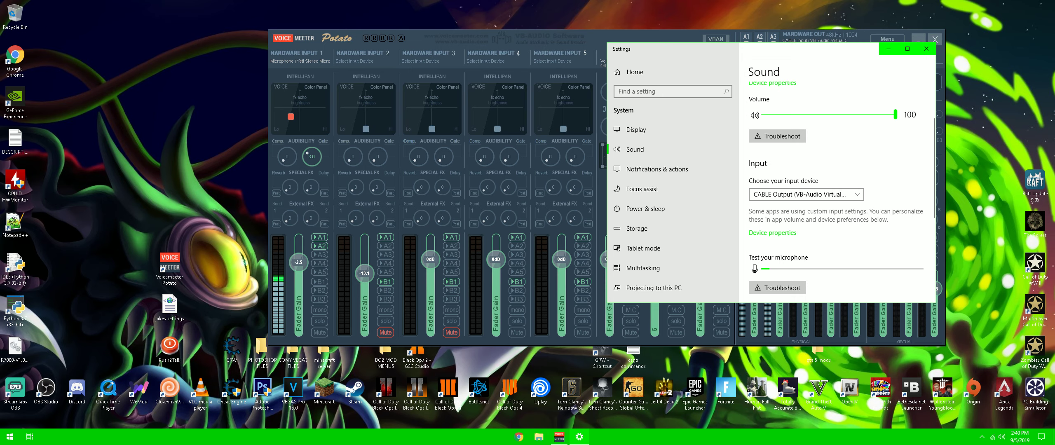
# Step: Switch to Voicemeeter and compare the device choices for hardware output A1 and hardware input 1, leaving both selections as they are
pyautogui.hotkey('alt', 'Tab')
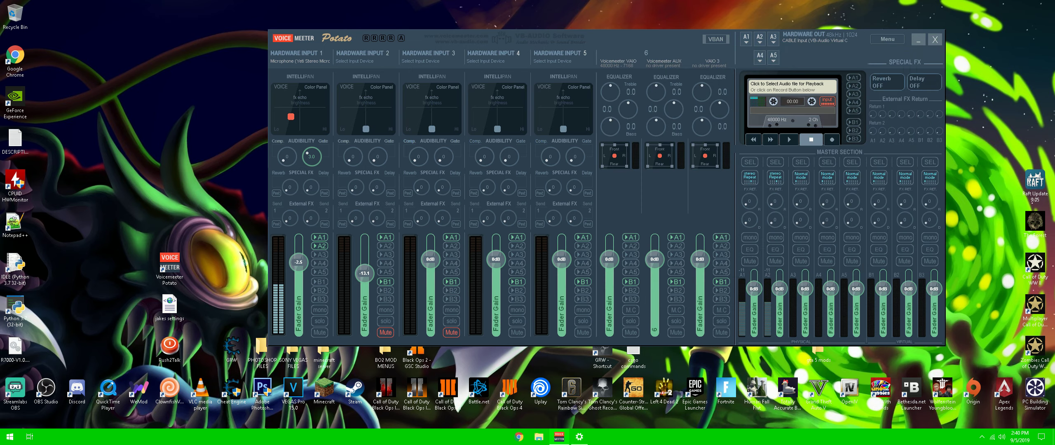
pyautogui.click(746, 39)
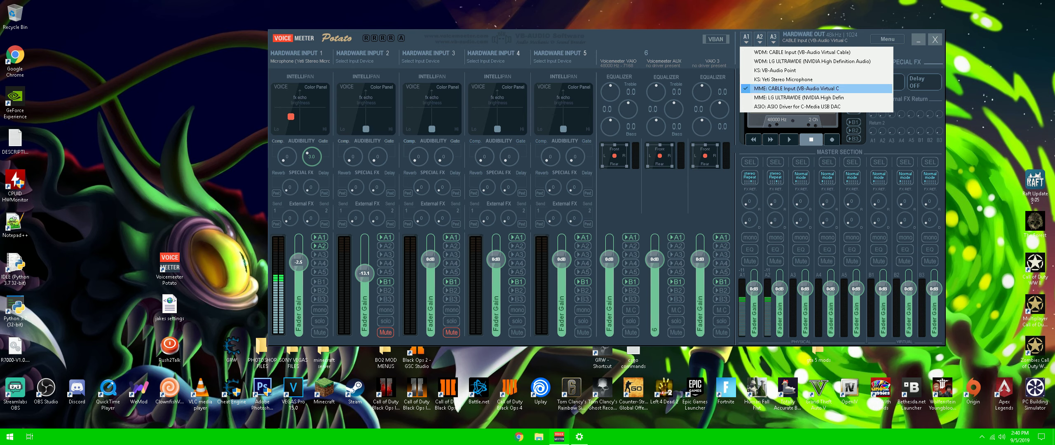
pyautogui.press('Escape')
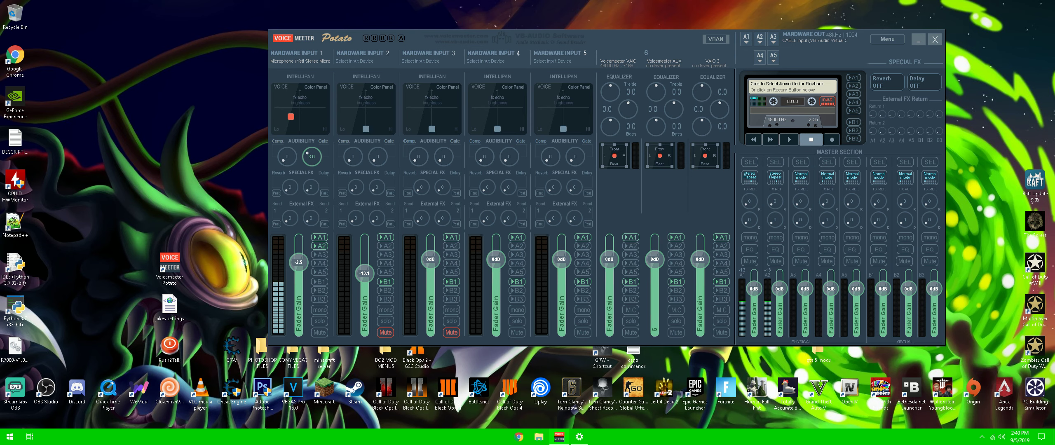
pyautogui.click(300, 61)
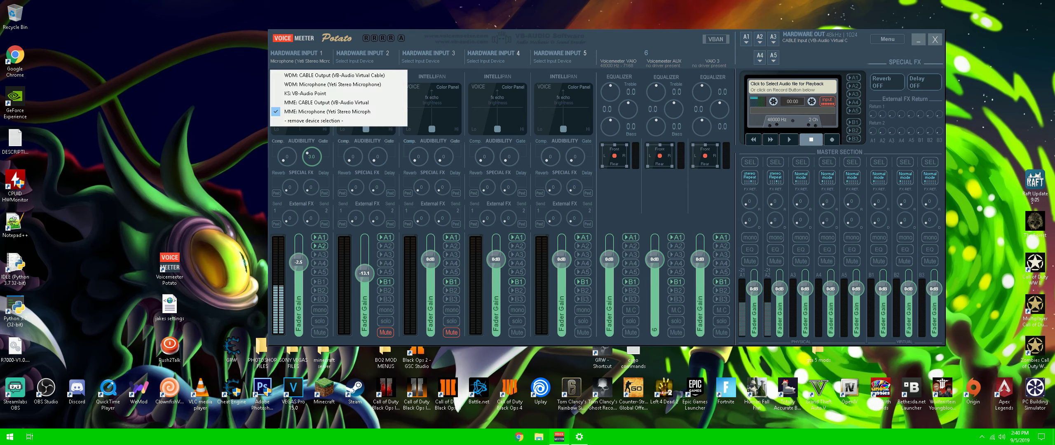
pyautogui.press('Escape')
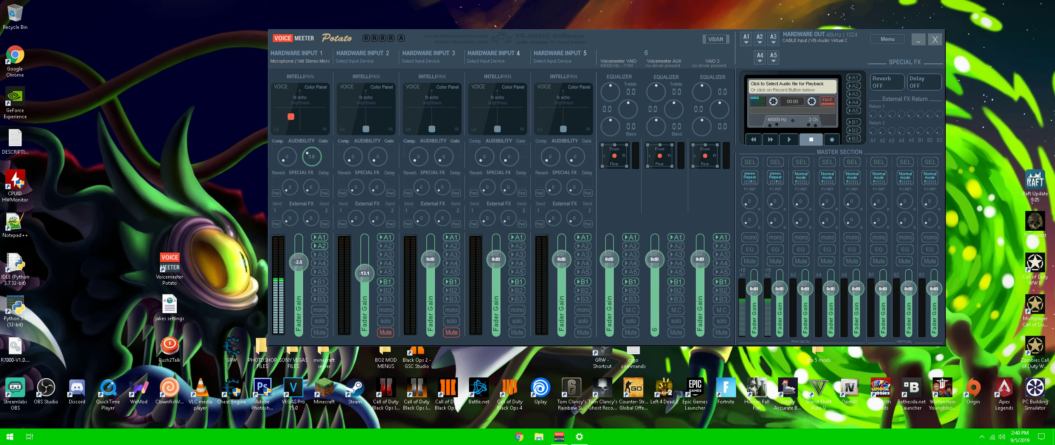
pyautogui.click(746, 39)
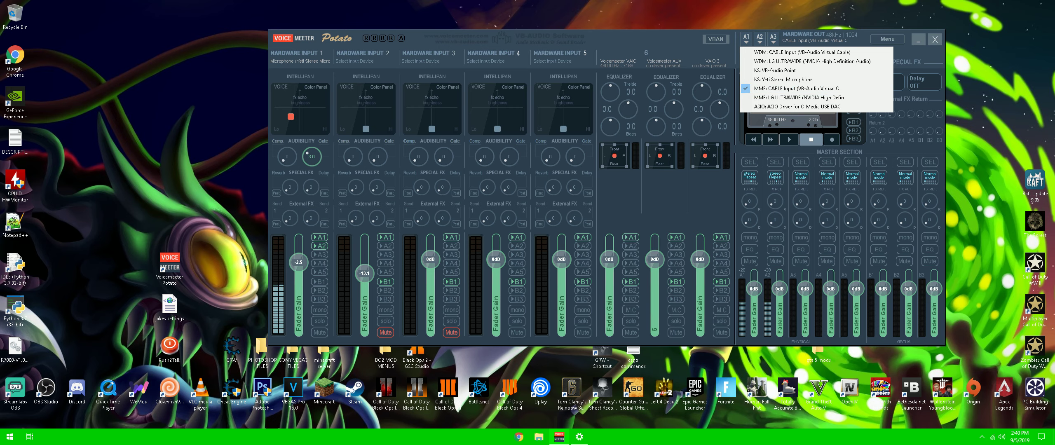
pyautogui.press('Escape')
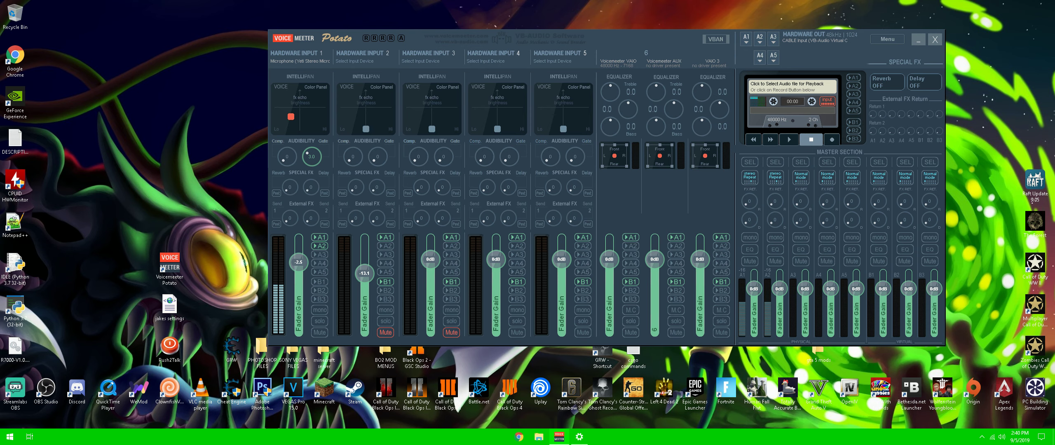
pyautogui.click(300, 61)
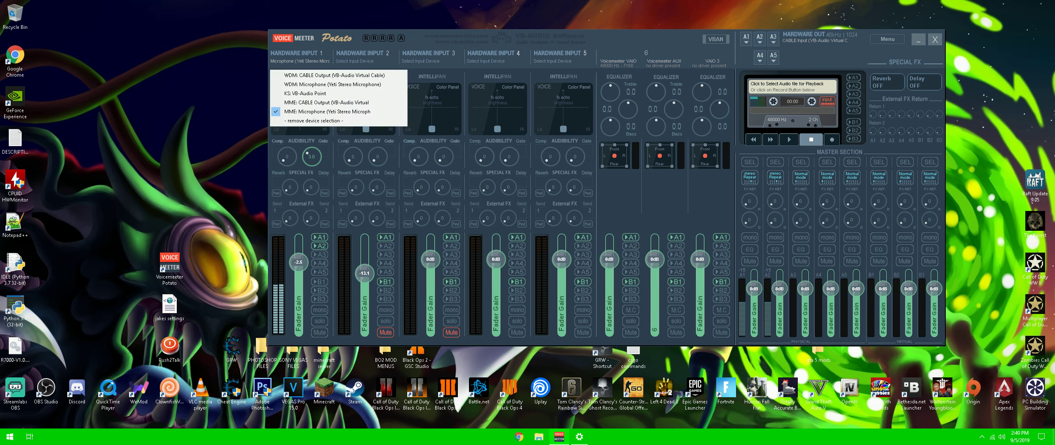
pyautogui.press('Escape')
pyautogui.click(746, 39)
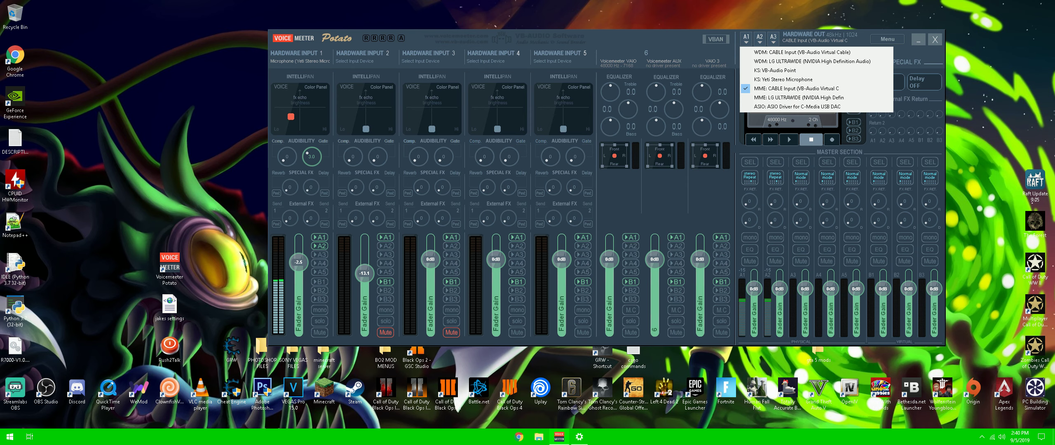
pyautogui.press('Escape')
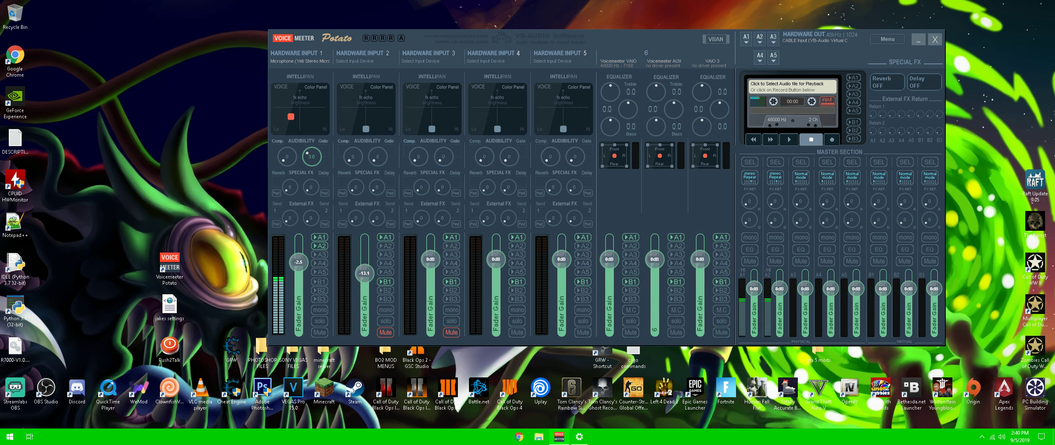
# Step: Minimise Voicemeeter and bring the Windows Sound settings back up to check the input device and microphone test
pyautogui.click(918, 39)
pyautogui.click(579, 437)
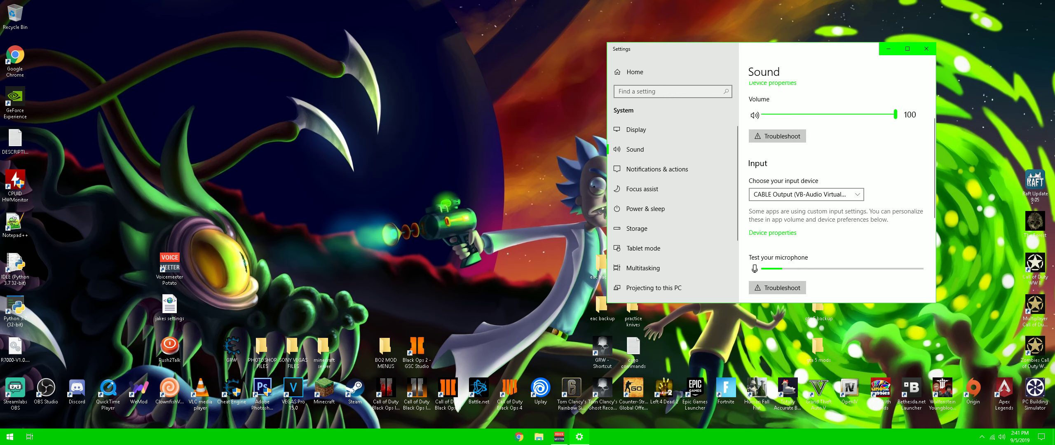
# Step: Bring up Voicemeeter, review the device choices for hardware output A1, and compare them with the input device in the Windows Sound settings
pyautogui.click(559, 437)
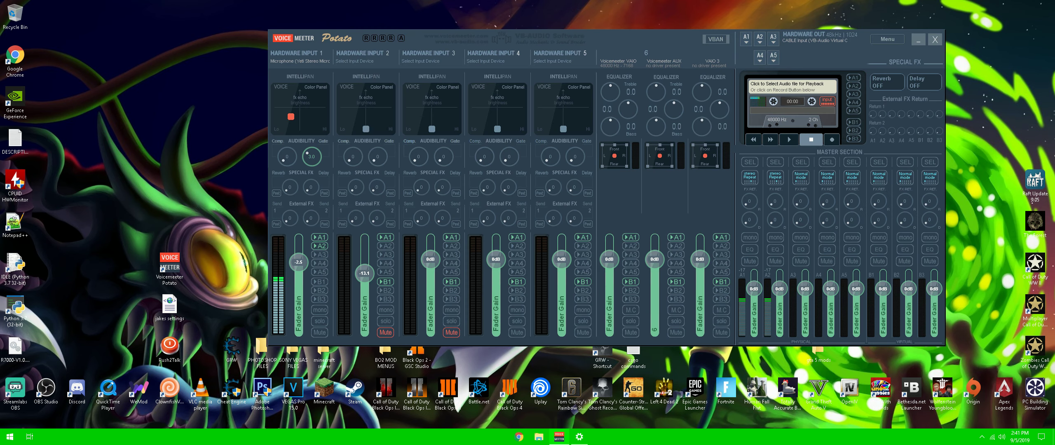
pyautogui.click(746, 39)
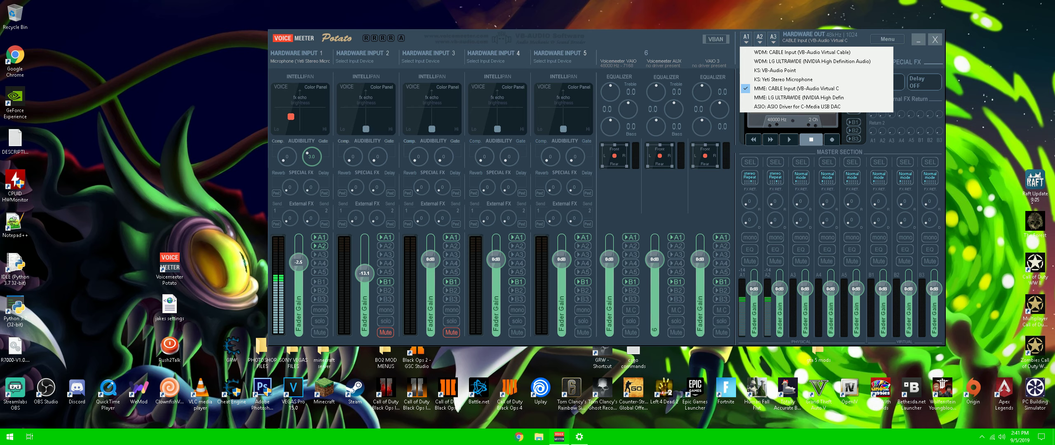
pyautogui.click(580, 436)
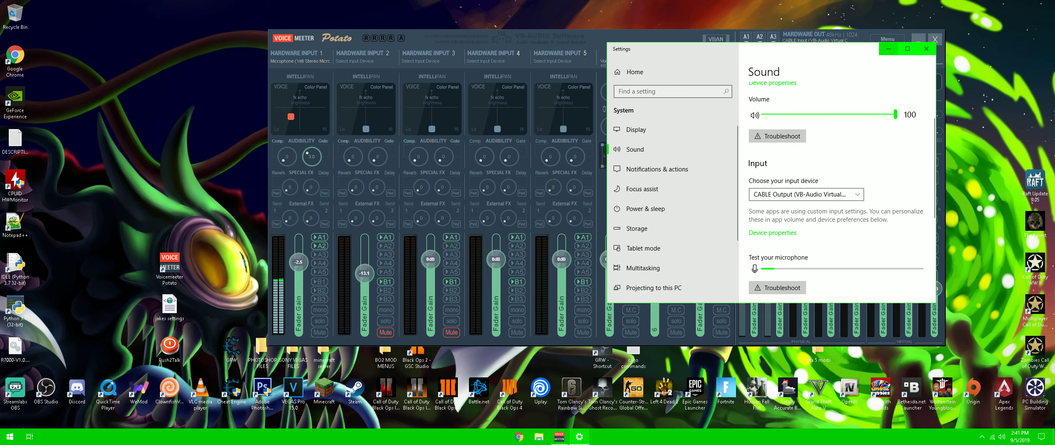
# Step: Clear the desktop by minimising Voicemeeter and closing the Windows Sound settings
pyautogui.click(889, 49)
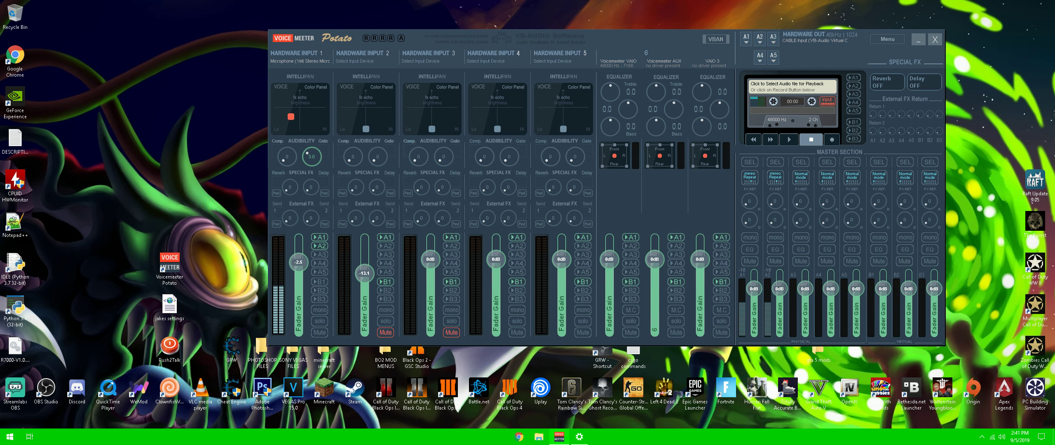
pyautogui.click(918, 39)
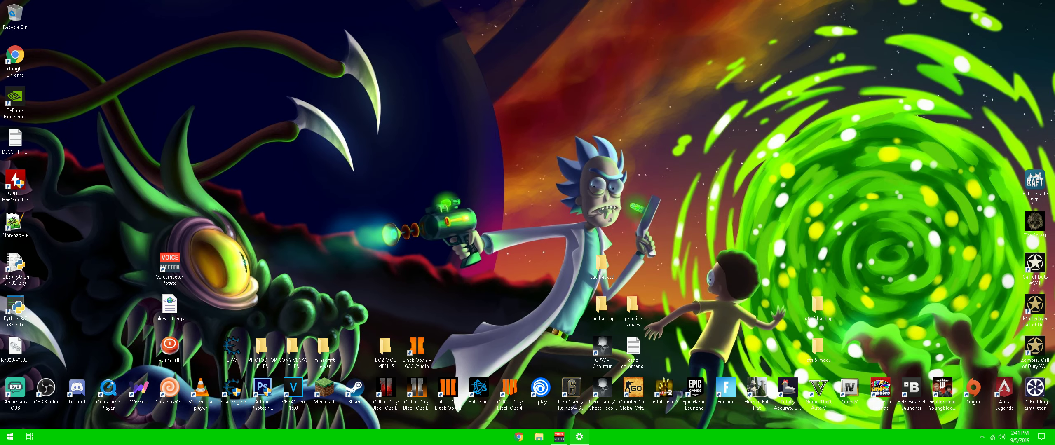
pyautogui.click(579, 437)
pyautogui.click(926, 49)
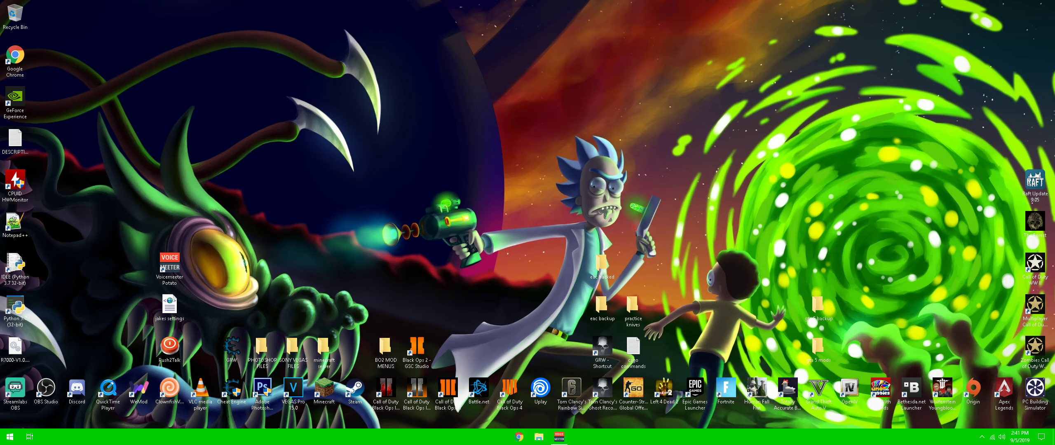